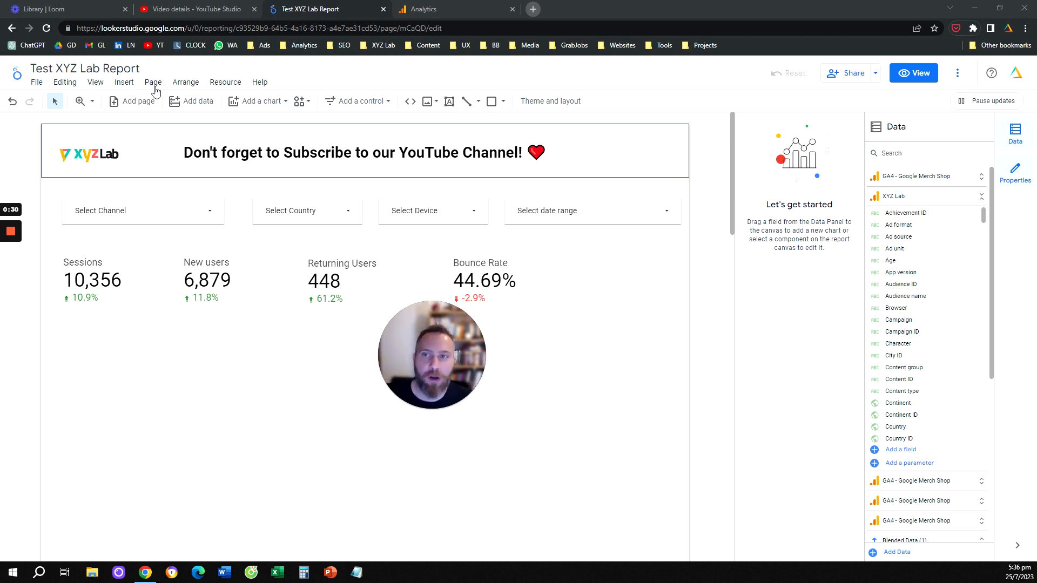
Step: Insert a scorecard in the empty area of the report below the New users figure
click(124, 83)
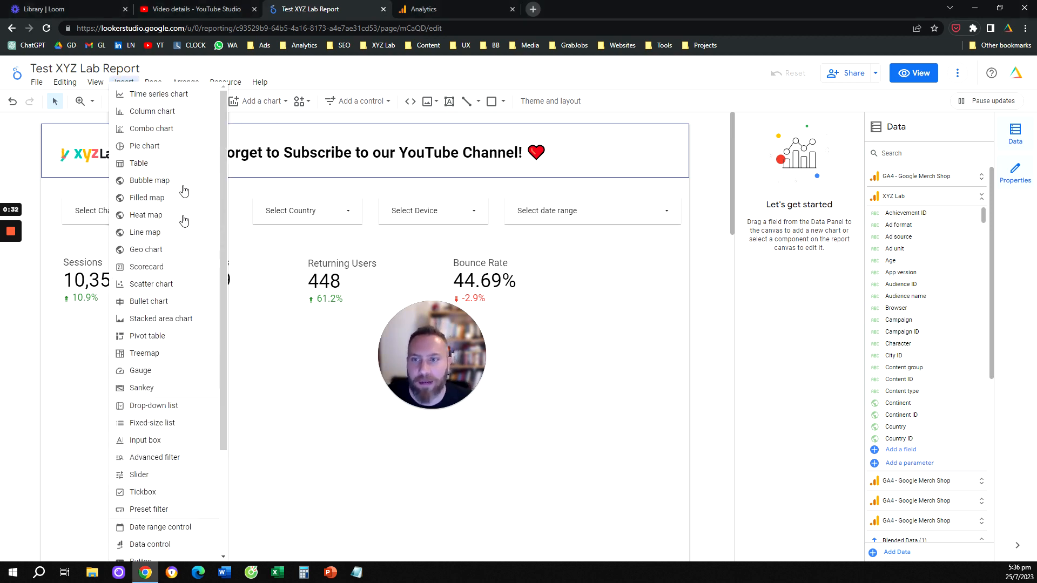
click(145, 267)
click(174, 361)
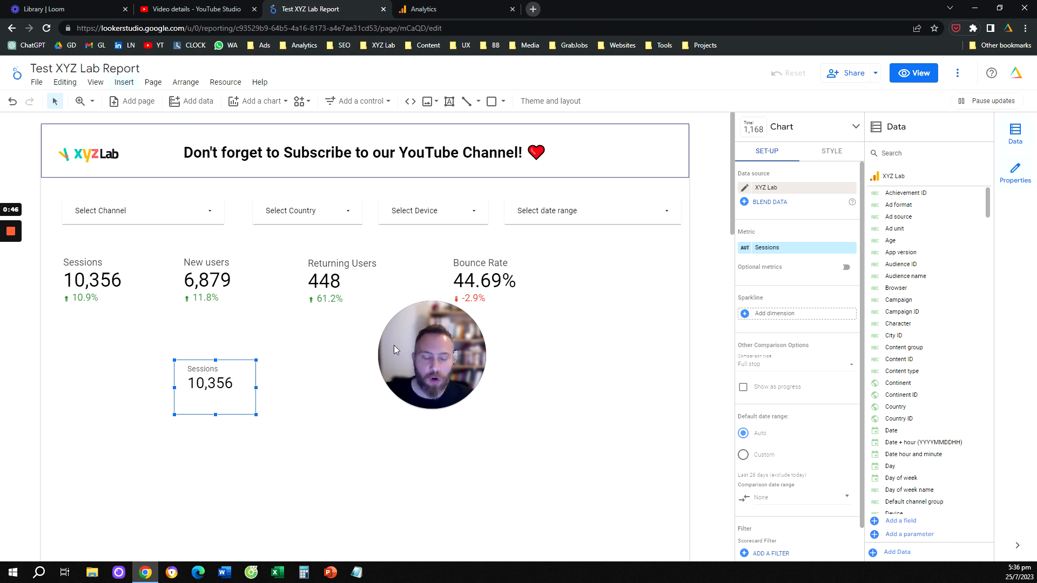
Step: Change the new scorecard's metric to Event count
click(773, 247)
text(e)
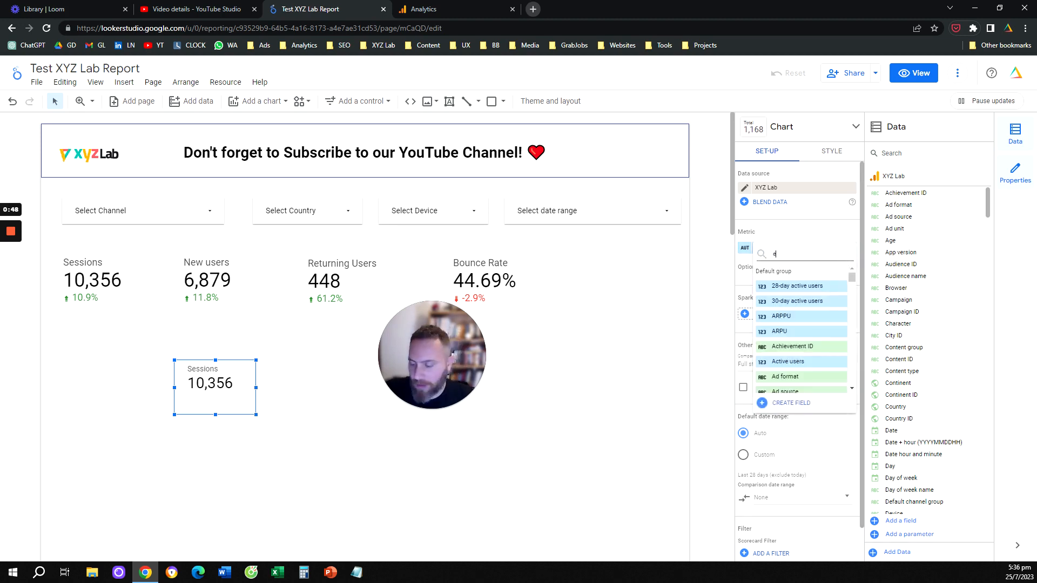
text(vent)
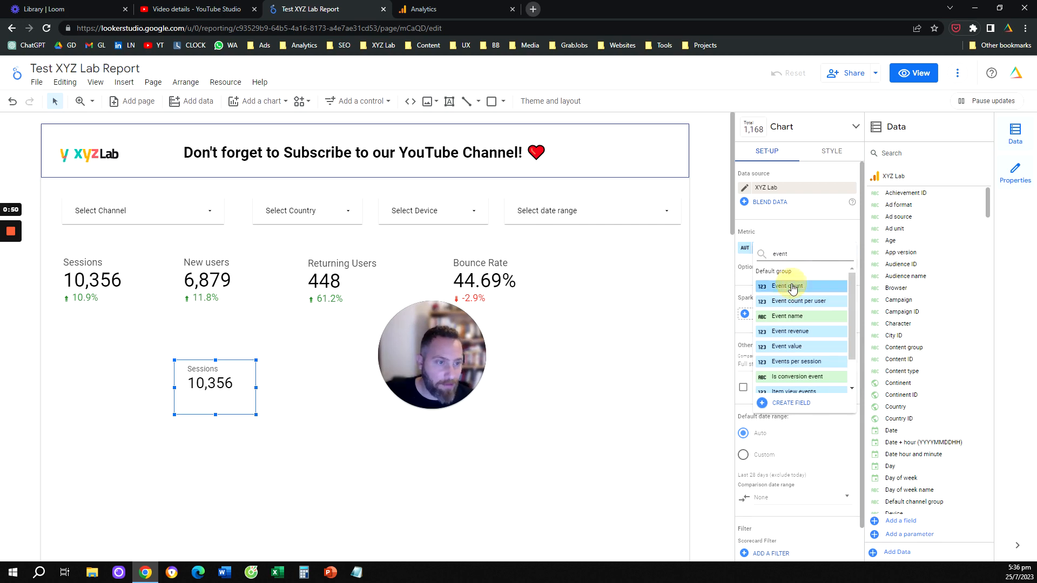
click(792, 286)
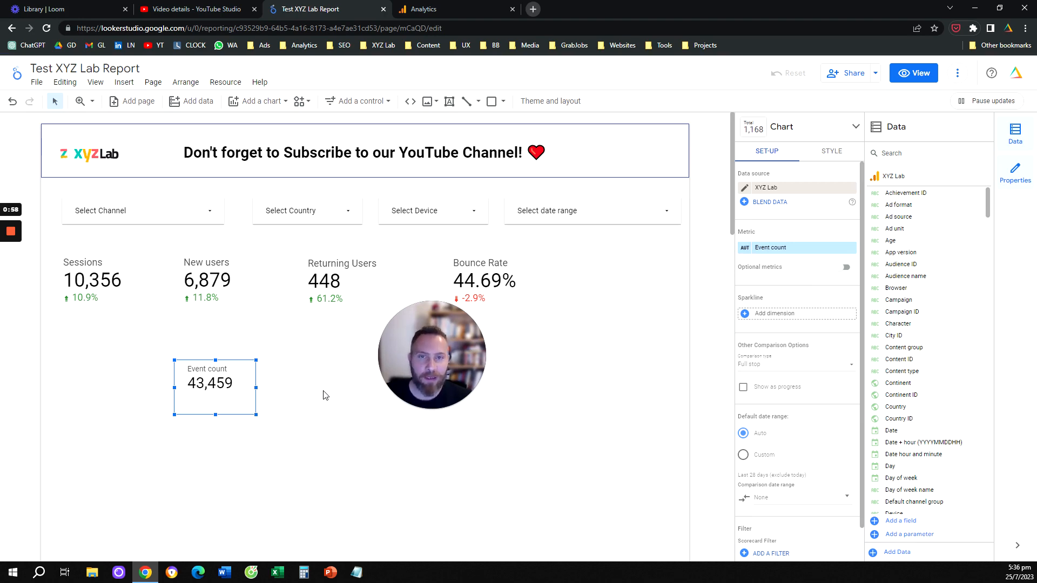
Step: Switch to Google Analytics, look up the browse_courses_click event in the existing events list, and return to the Looker Studio report
click(463, 6)
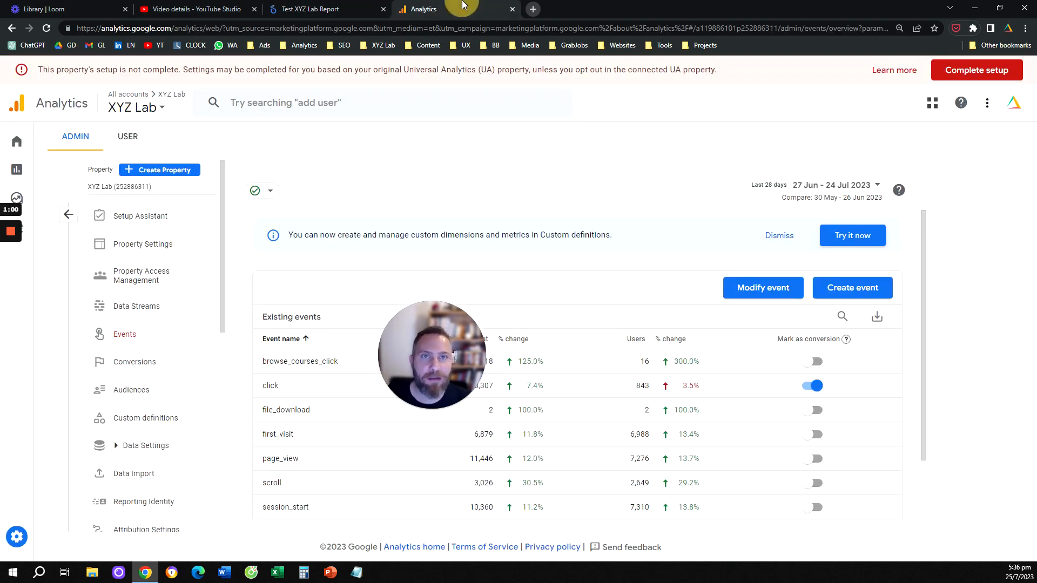
drag(433, 322, 543, 304)
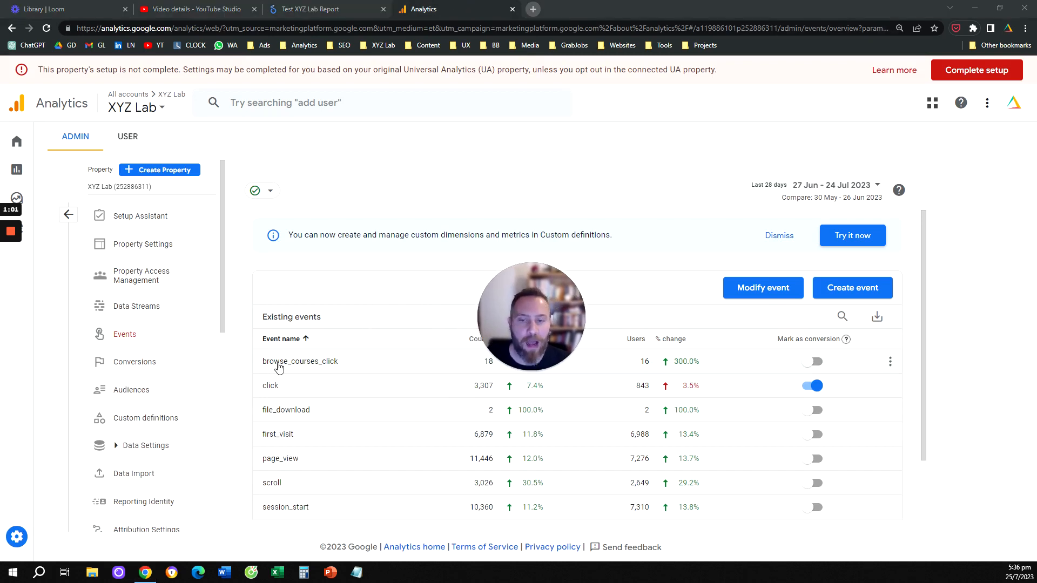
drag(262, 362, 341, 372)
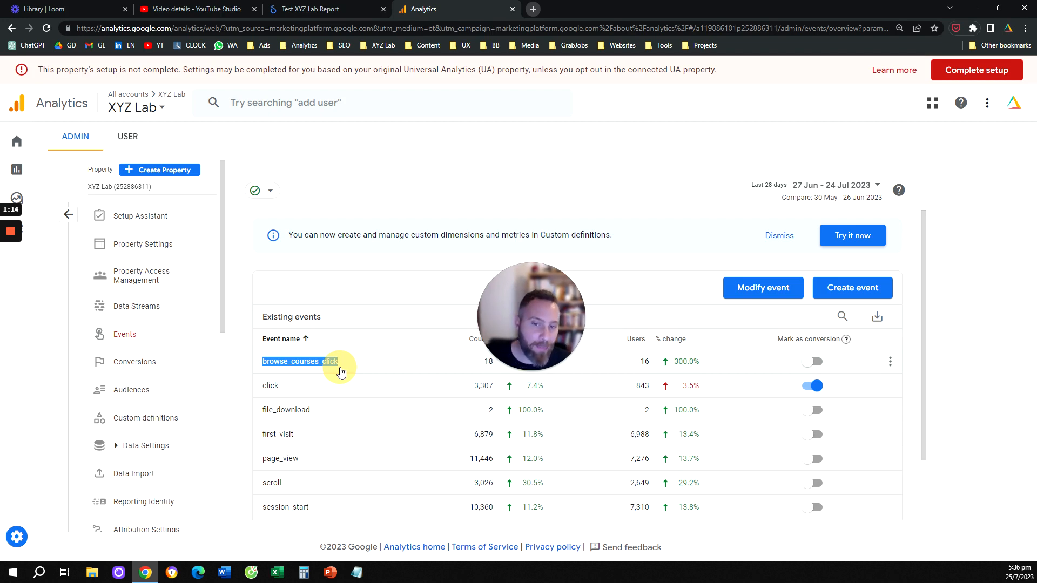
drag(341, 371, 262, 371)
click(320, 9)
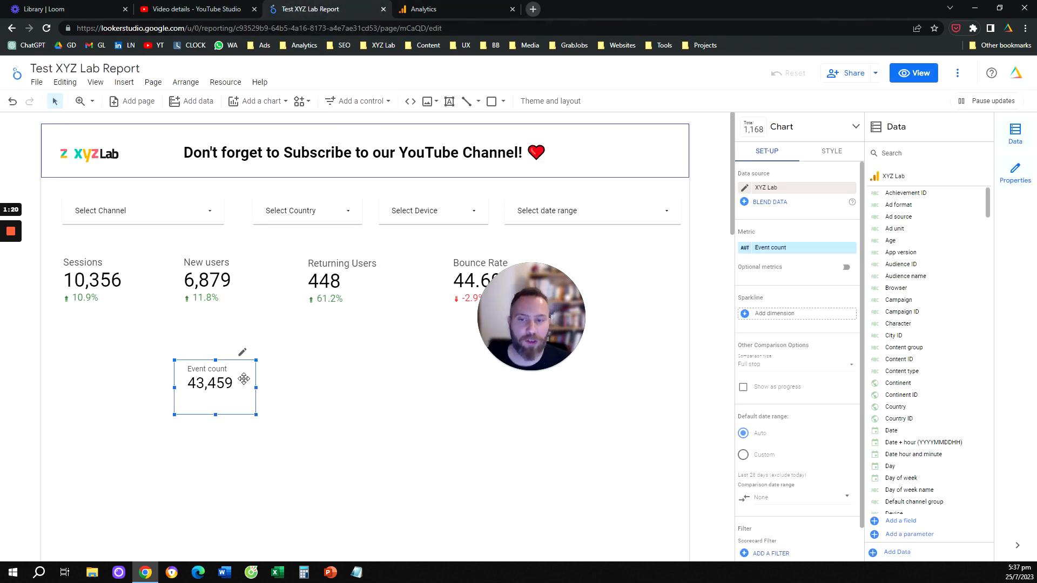
Step: Move the Event count scorecard below the Returning Users figure and start creating a new filter for it
drag(237, 372, 367, 394)
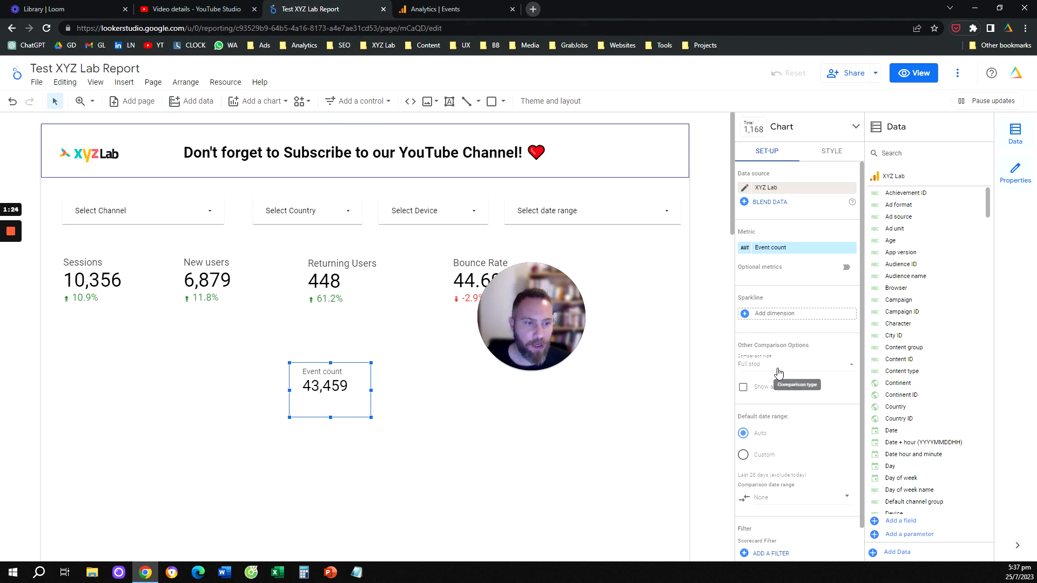
scroll(780, 335, down, 2)
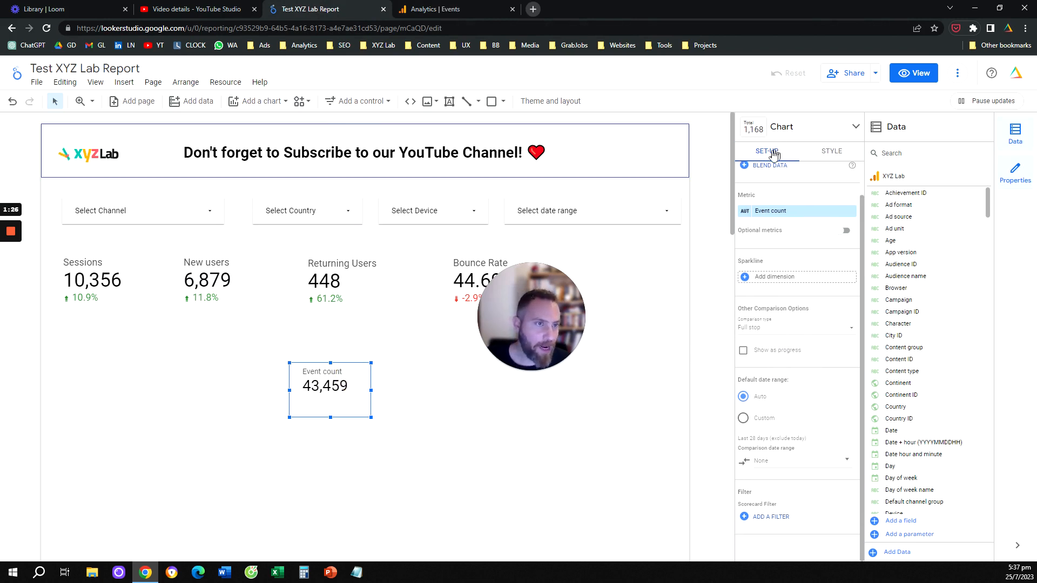
click(778, 519)
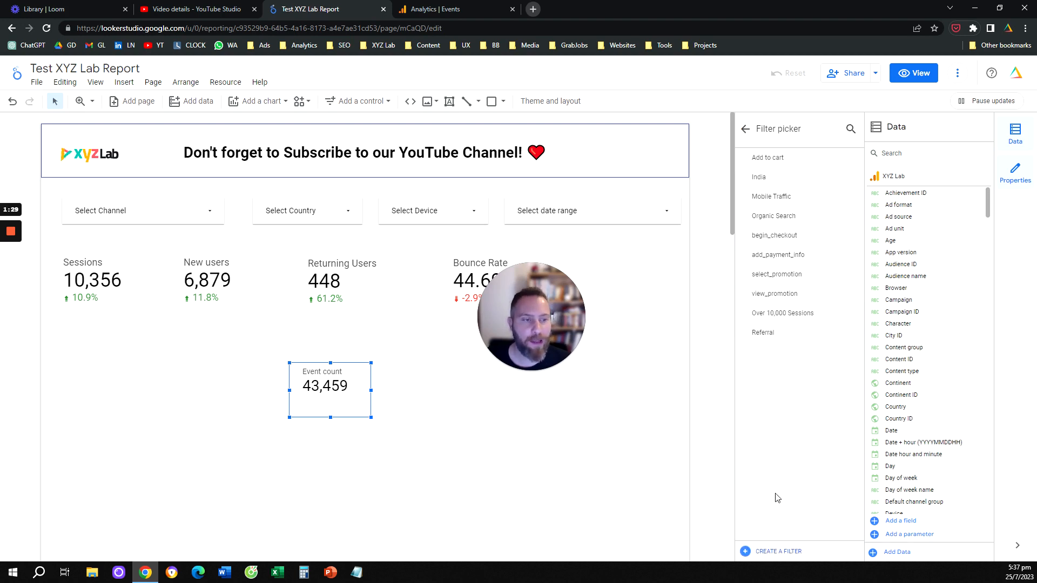
click(791, 552)
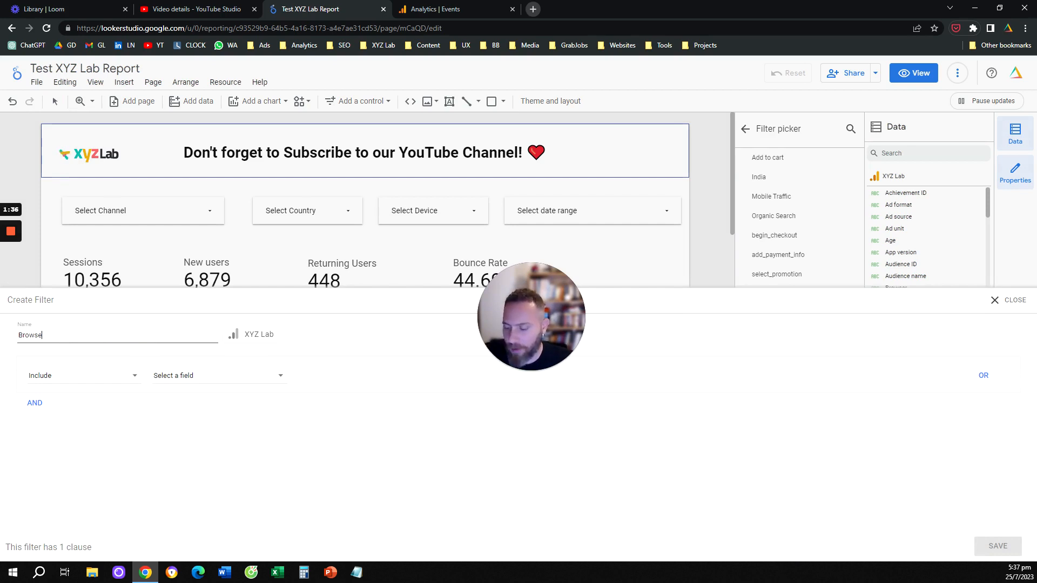
Step: Switch to Google Analytics and reopen the XYZ Lab property's Events list in the admin settings
click(435, 9)
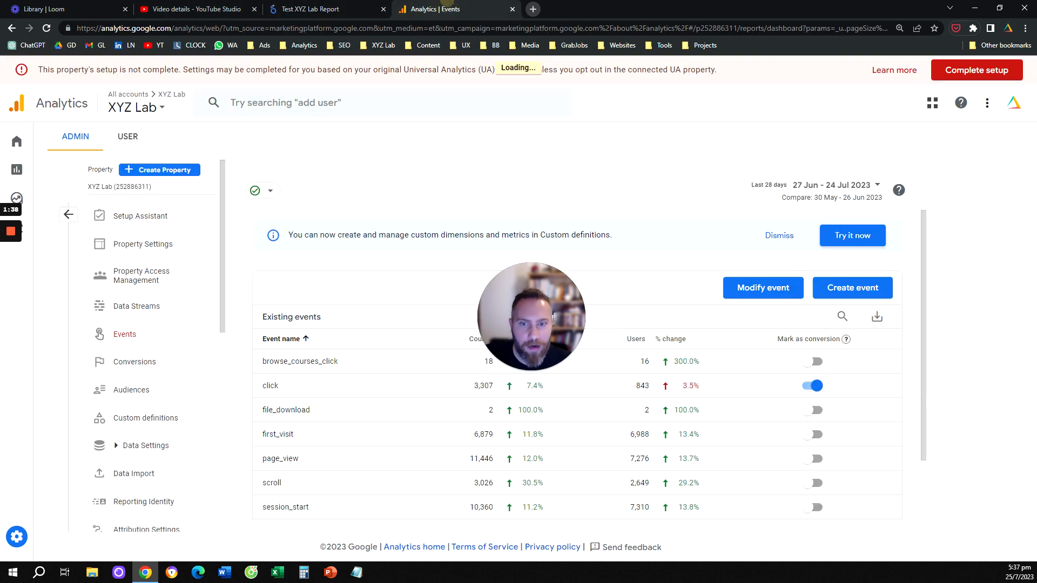
click(292, 296)
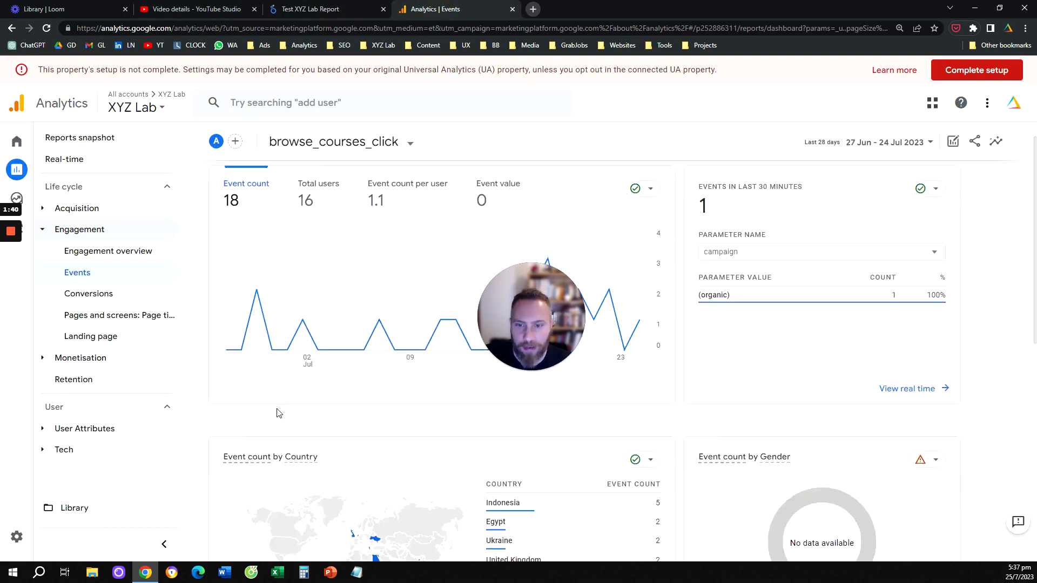
scroll(278, 419, down, 10)
scroll(280, 427, up, 5)
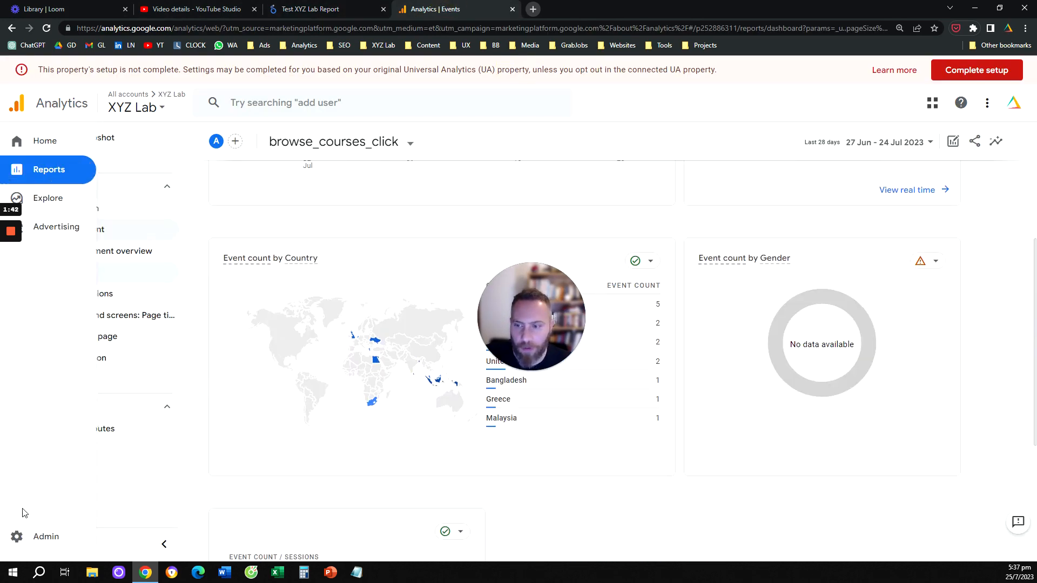
click(16, 536)
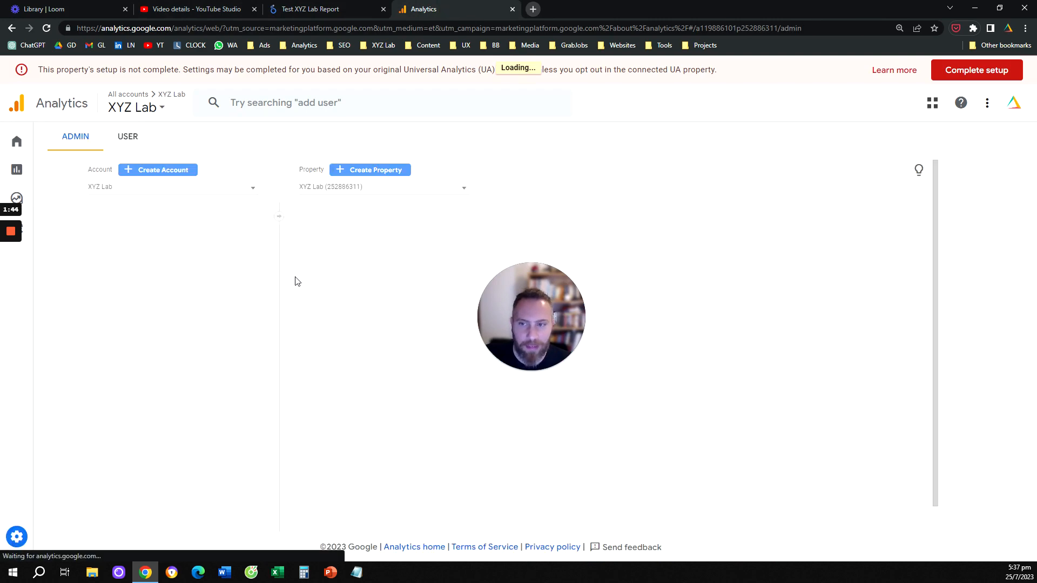
click(403, 336)
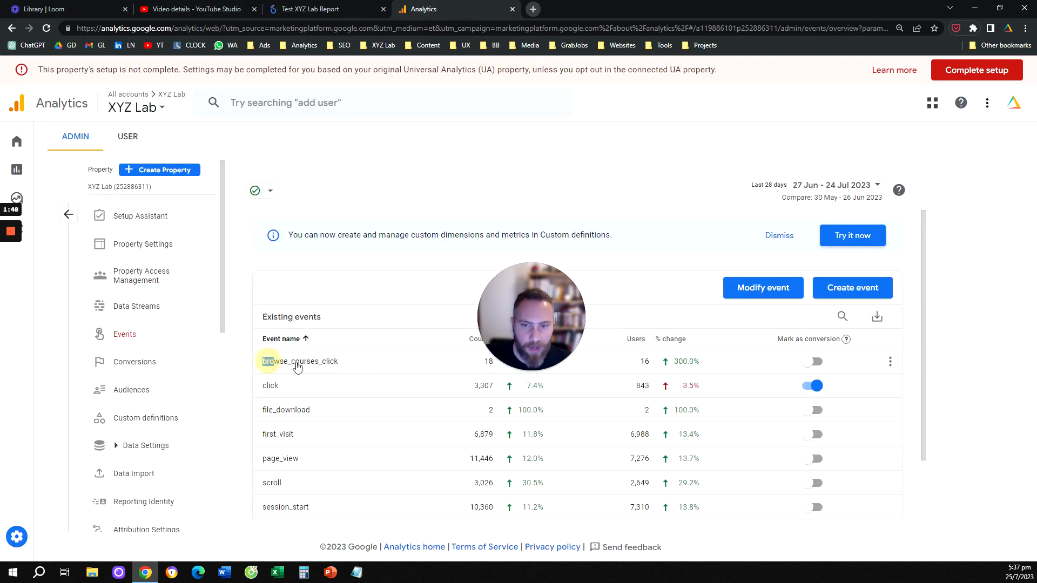
Step: Copy the event name browse_courses_click and enter it as the new filter's name back in Looker Studio
drag(297, 367, 342, 367)
key(ctrl+c)
click(324, 9)
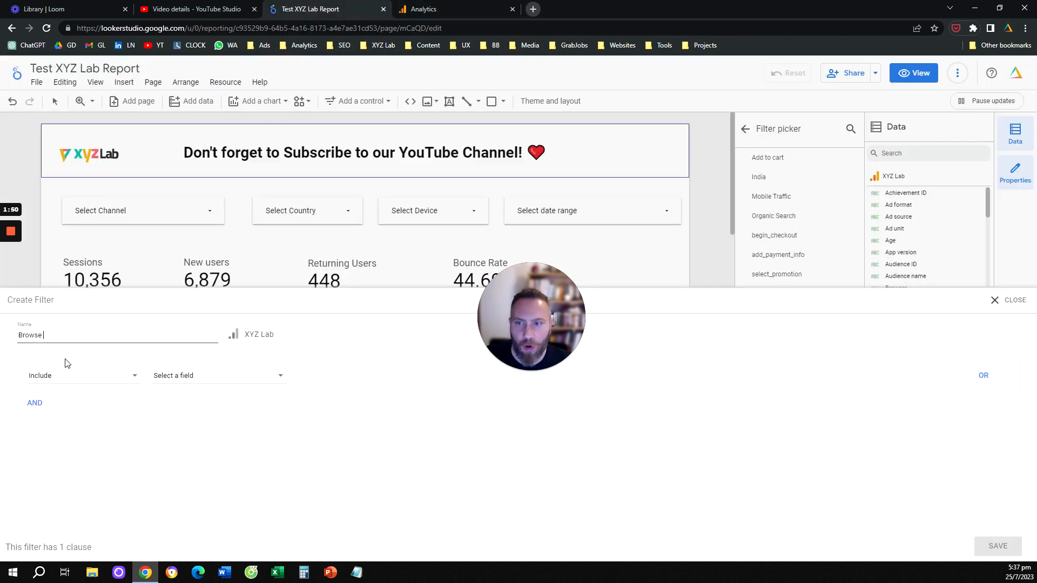
key(ctrl+v)
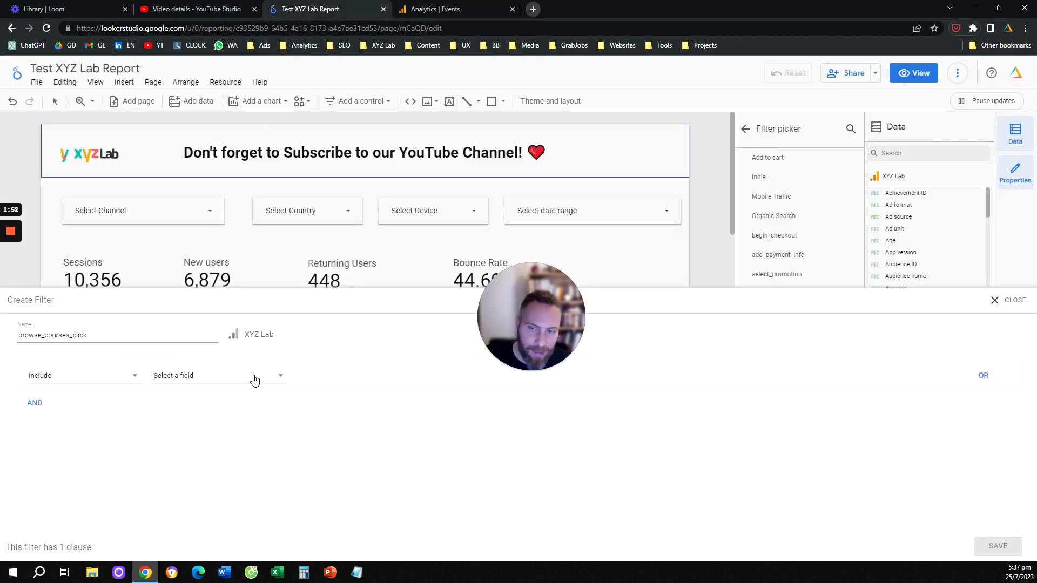
Step: Set the filter to include records whose Event name contains browse_courses_click, and save it to the scorecard
click(195, 377)
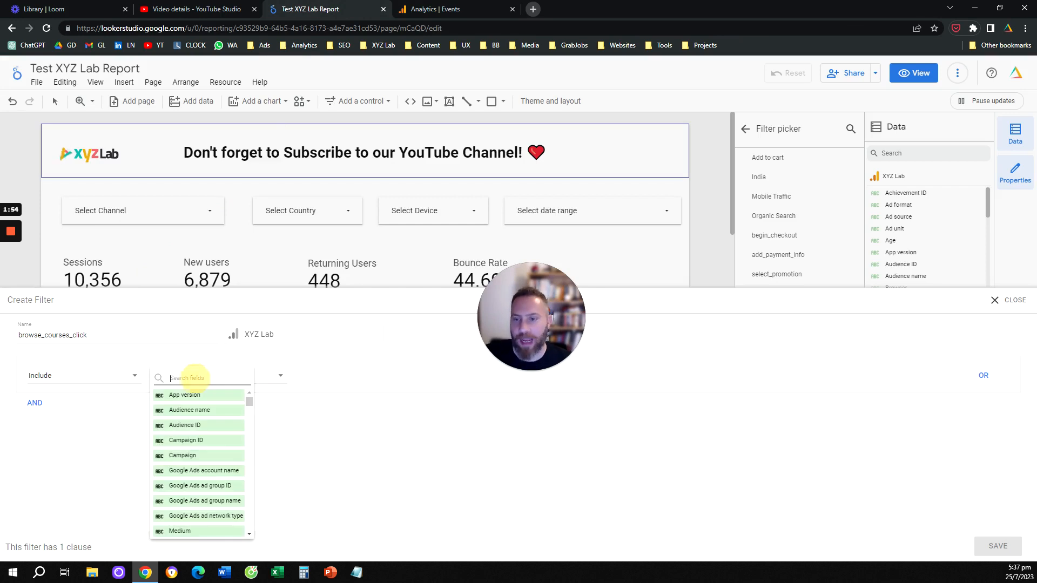
text(event)
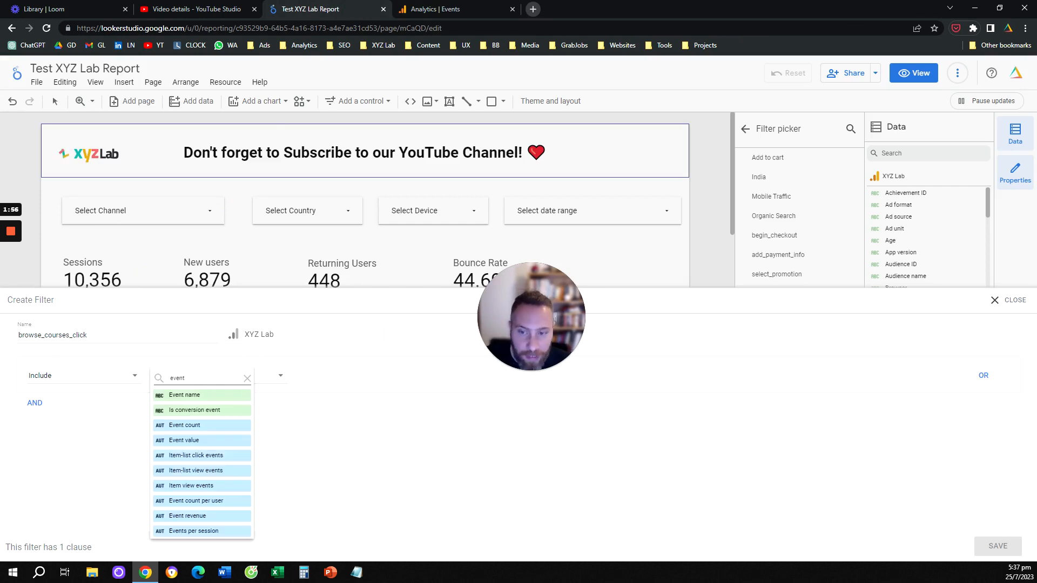
click(211, 395)
click(328, 377)
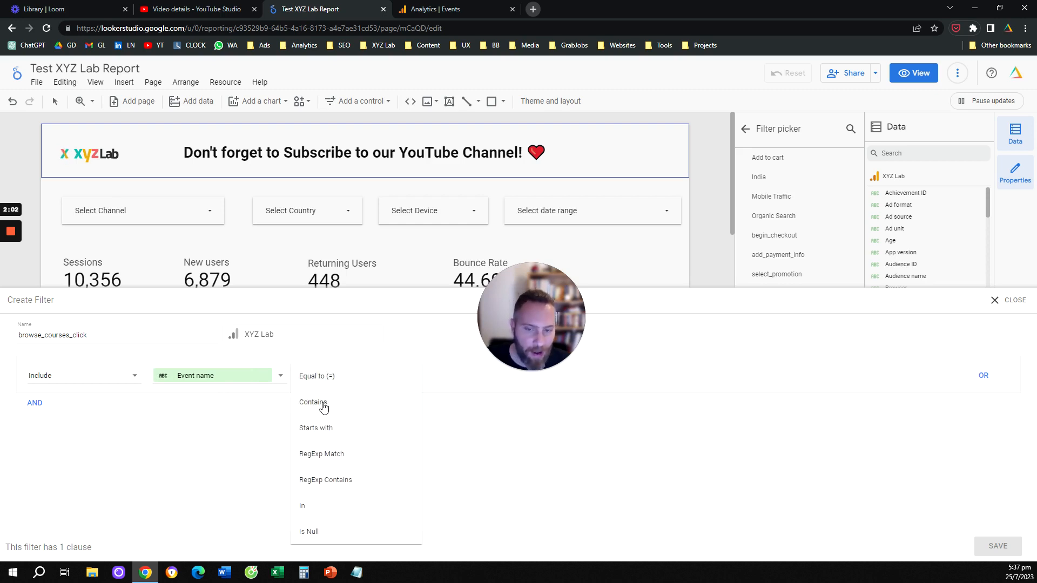
click(324, 407)
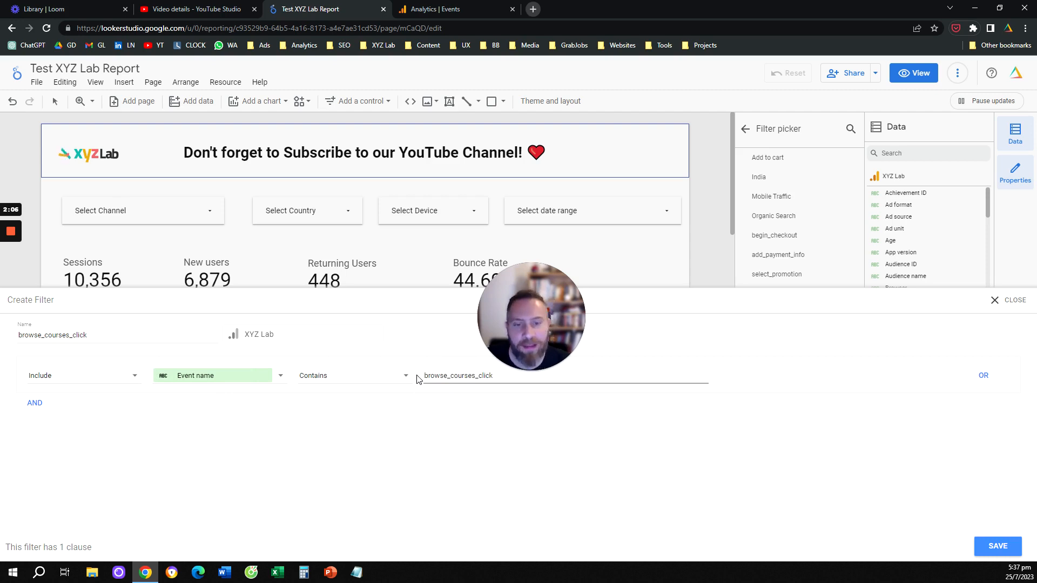
click(998, 546)
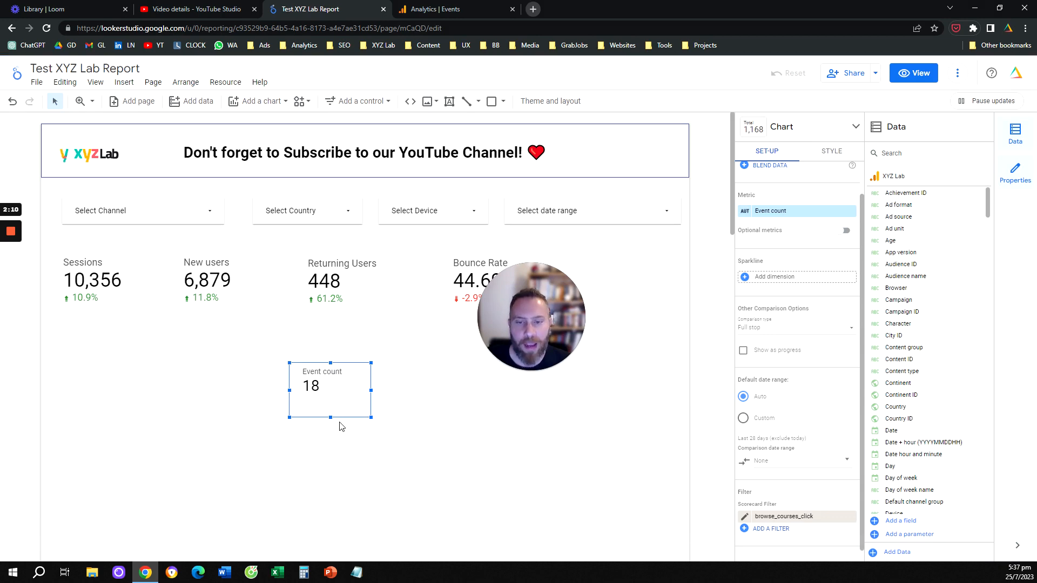
Step: Rename the scorecard's metric to browse_courses_click, and shift the scorecard slightly up and widen it to fit the label
mouse_move(331, 393)
mouse_down()
mouse_move(315, 373)
mouse_move(330, 381)
mouse_up()
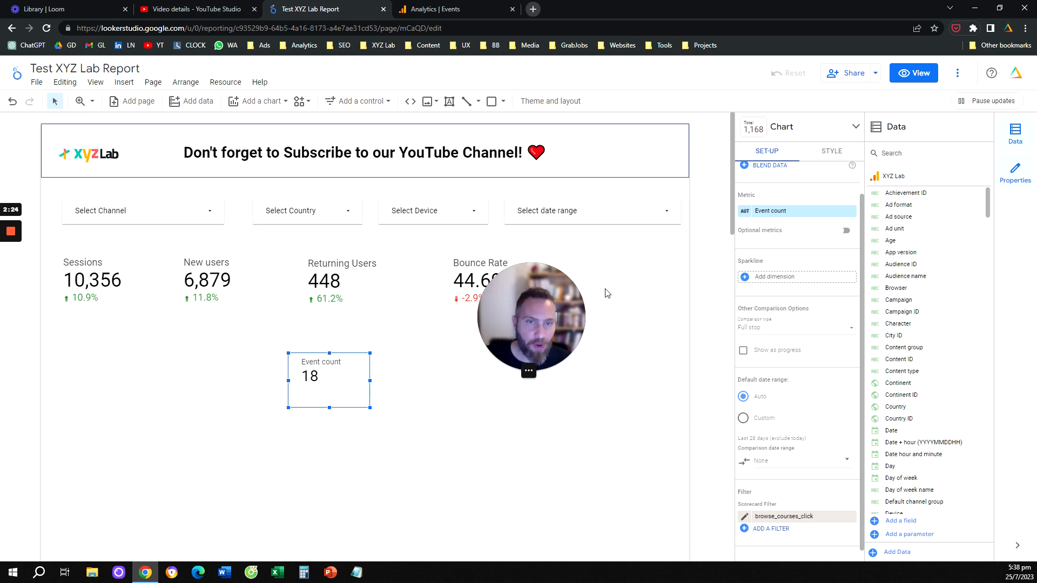
click(746, 211)
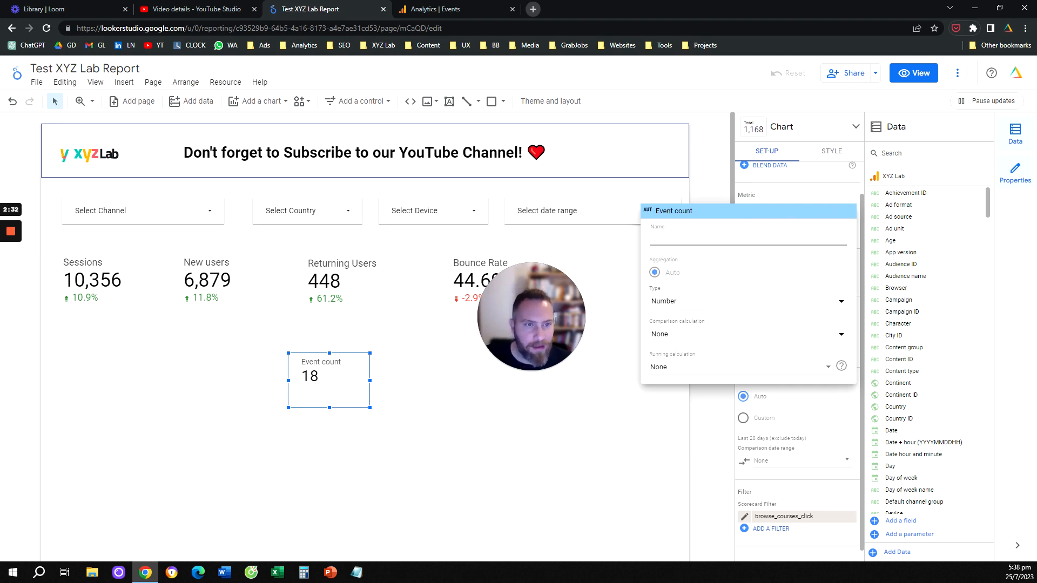
text(browse_courses_click)
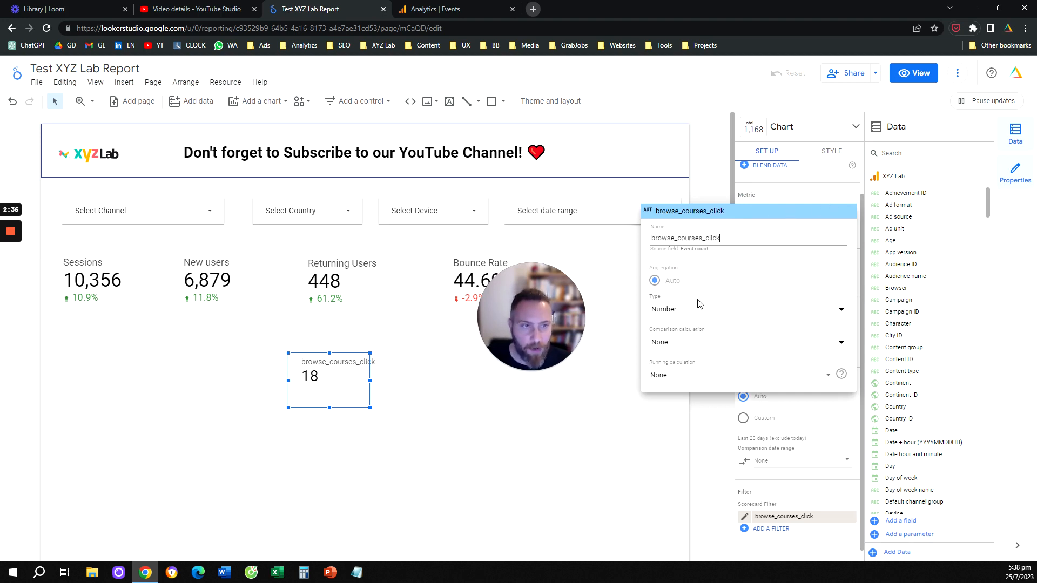
click(595, 416)
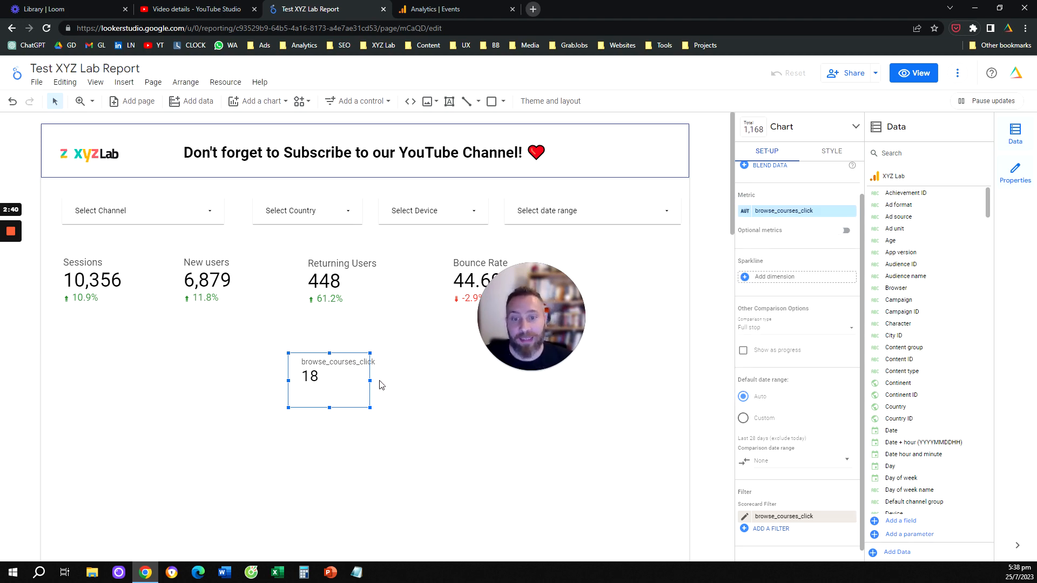
drag(370, 381, 385, 381)
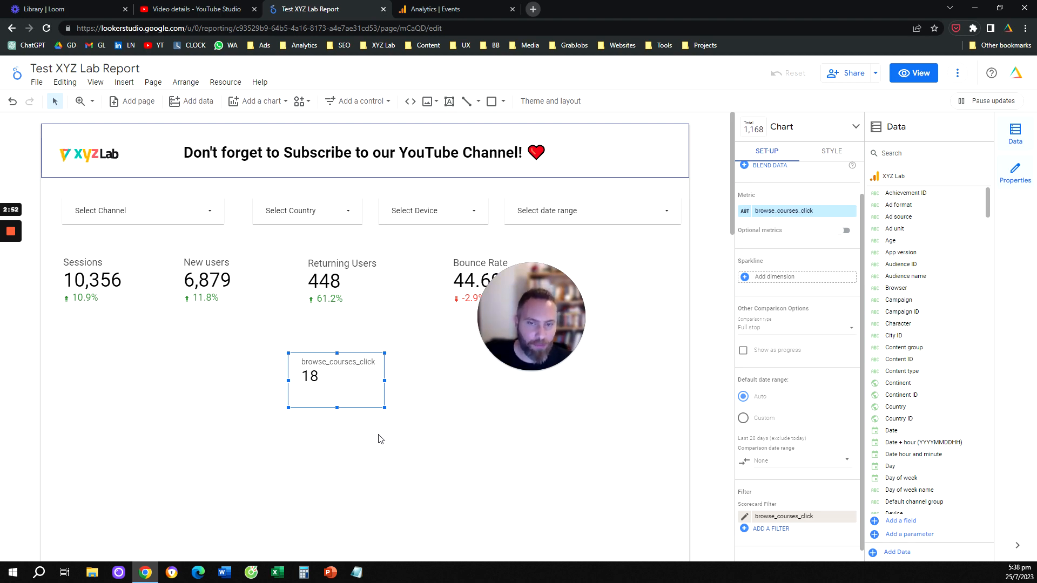
click(533, 9)
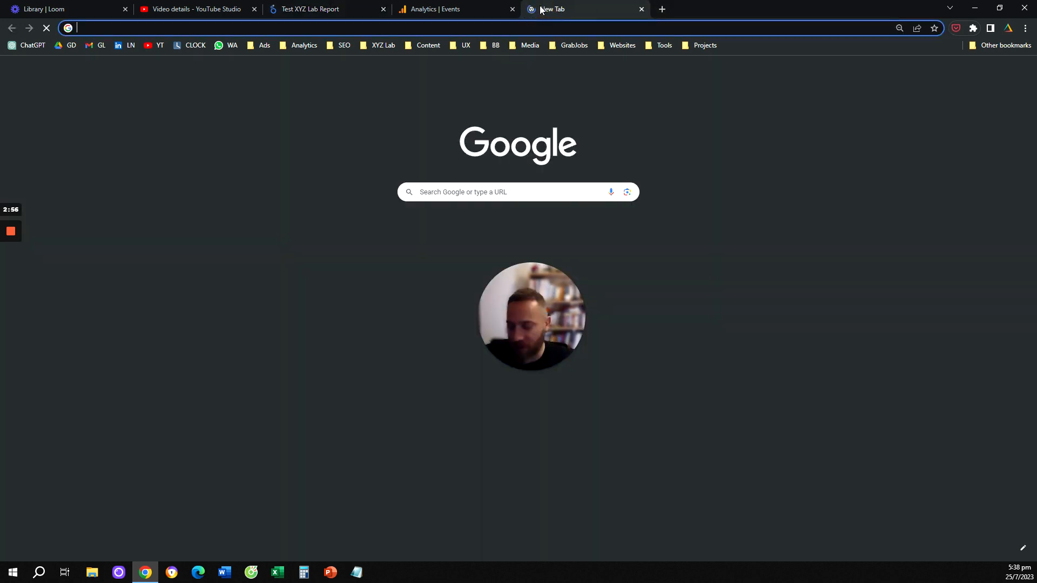
text(xyz)
key(Return)
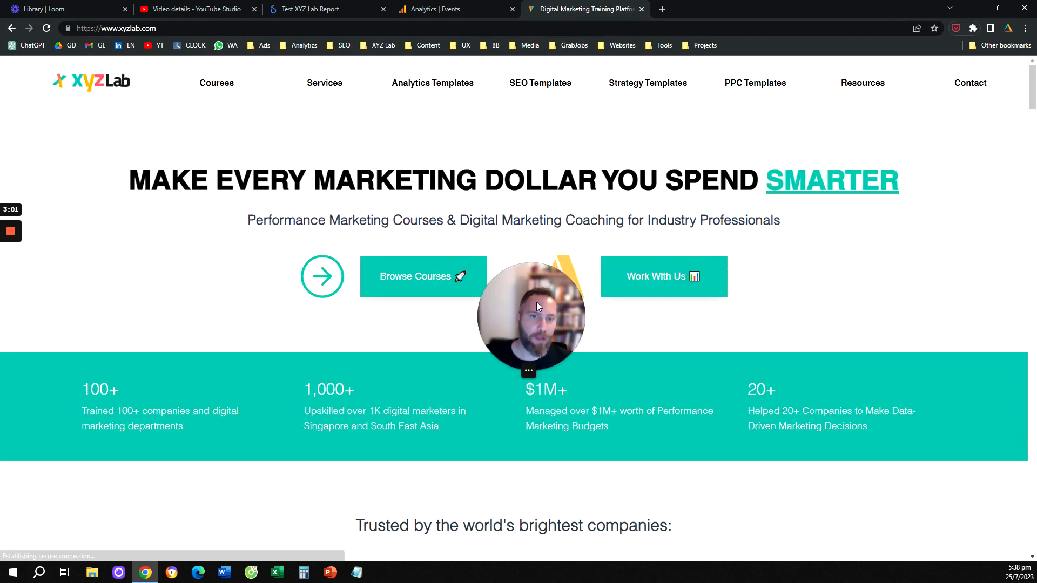
drag(536, 302, 642, 290)
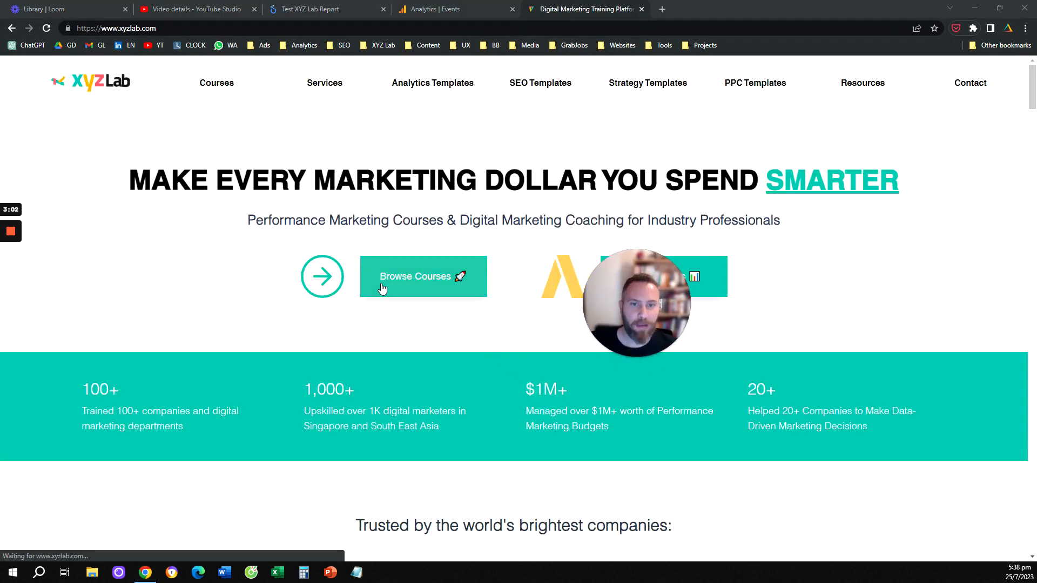
click(411, 278)
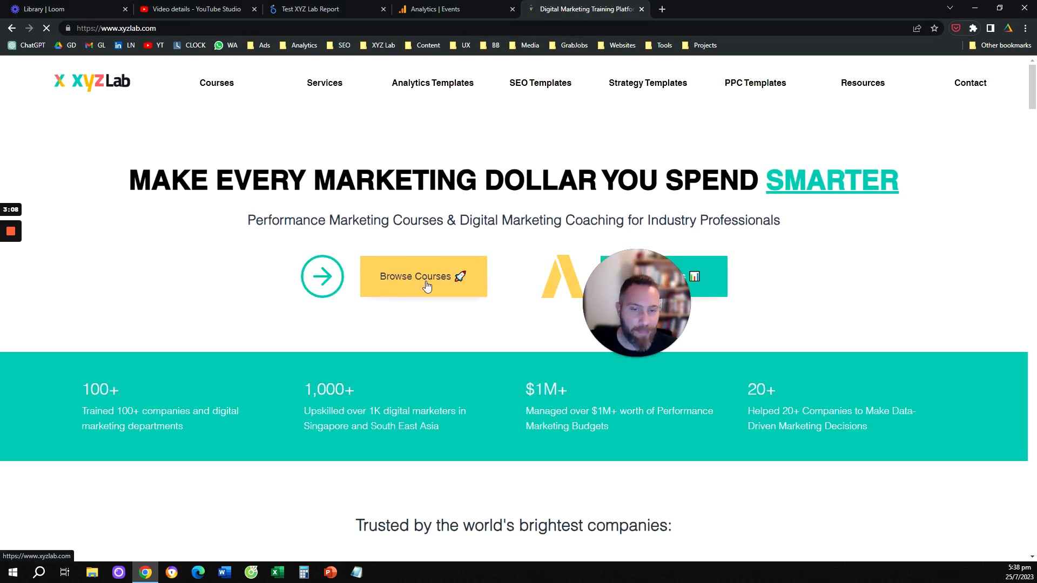
click(330, 5)
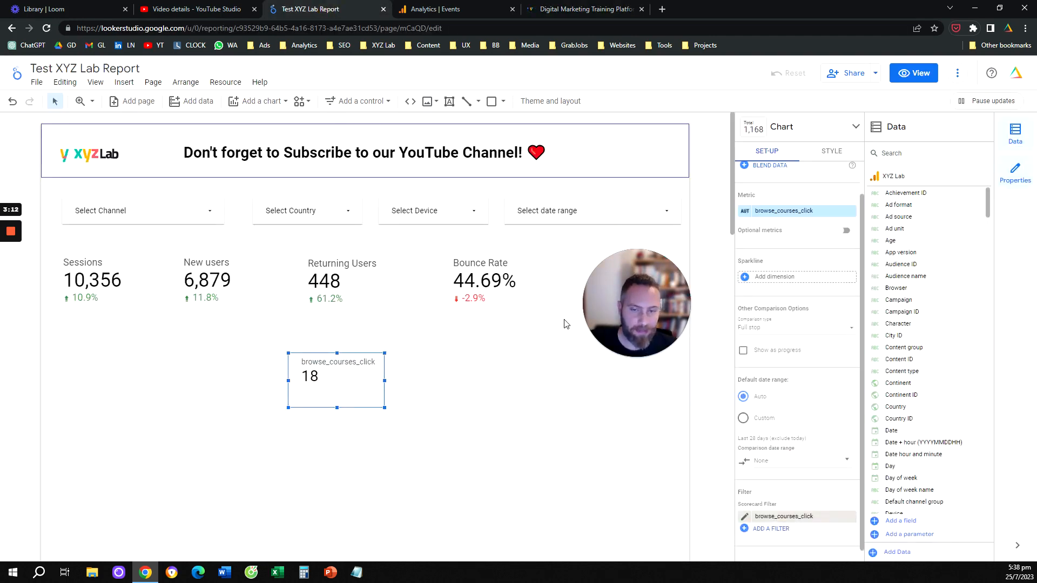
drag(619, 298, 475, 354)
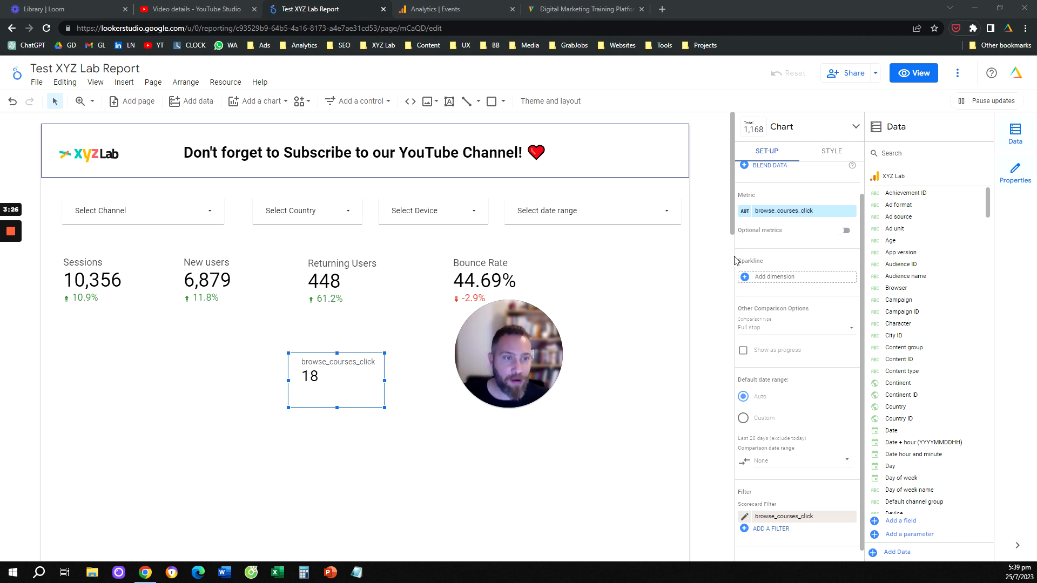
Step: Change the scorecard's metric to Total users and apply the existing browse_courses_click filter to it
click(790, 214)
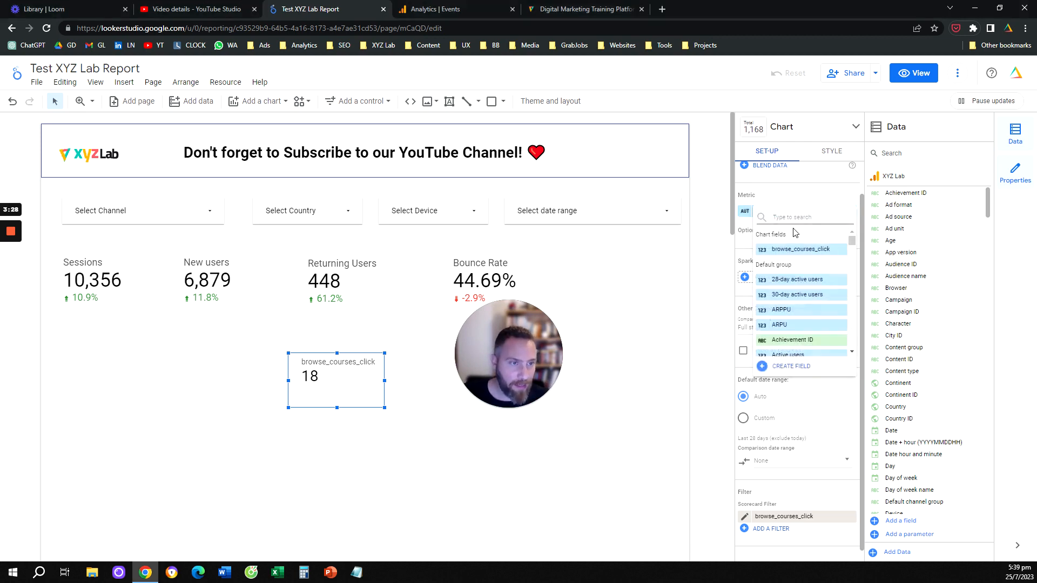
text(users)
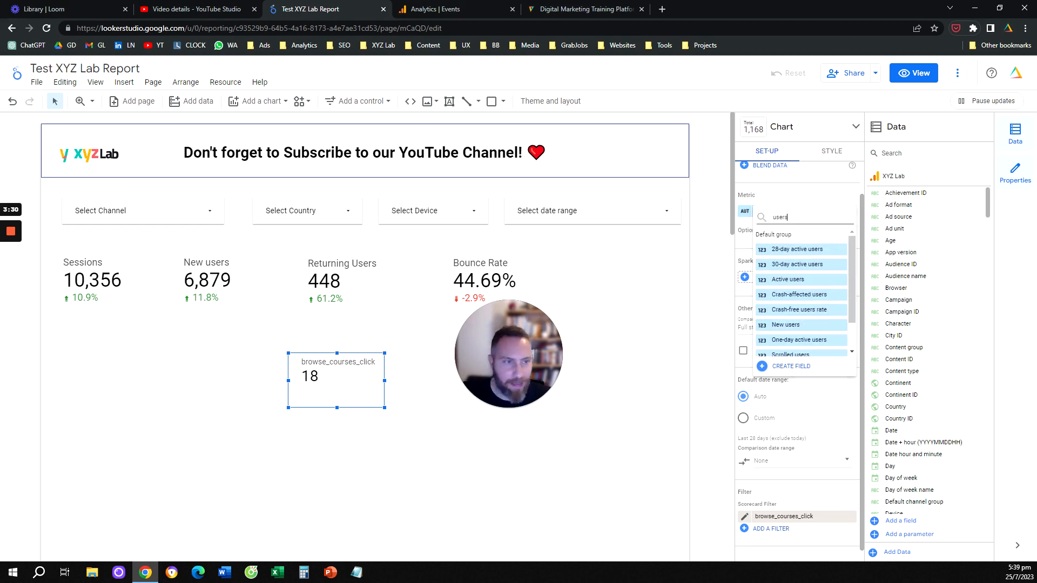
scroll(819, 303, down, 2)
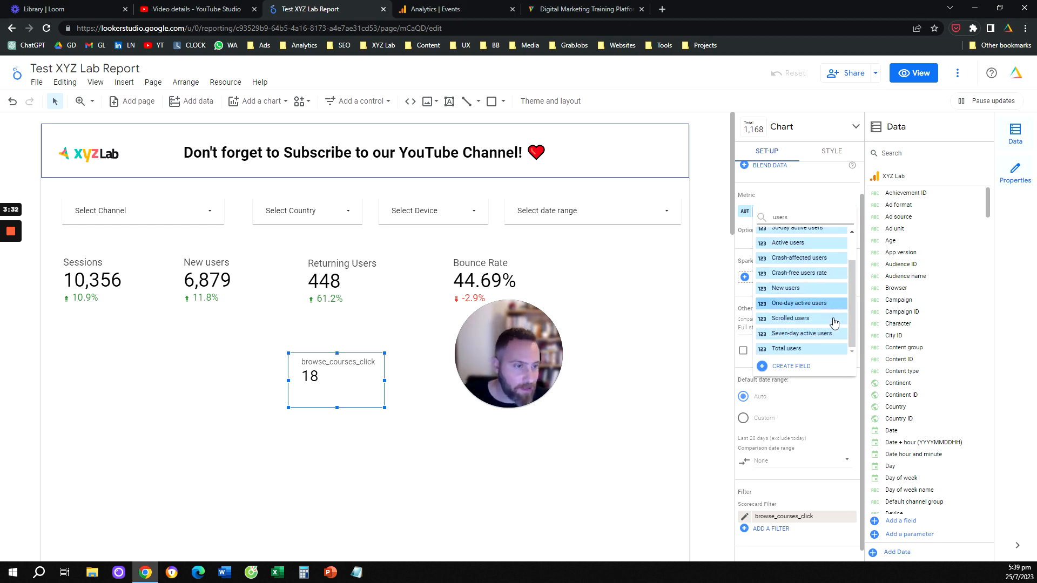
click(821, 349)
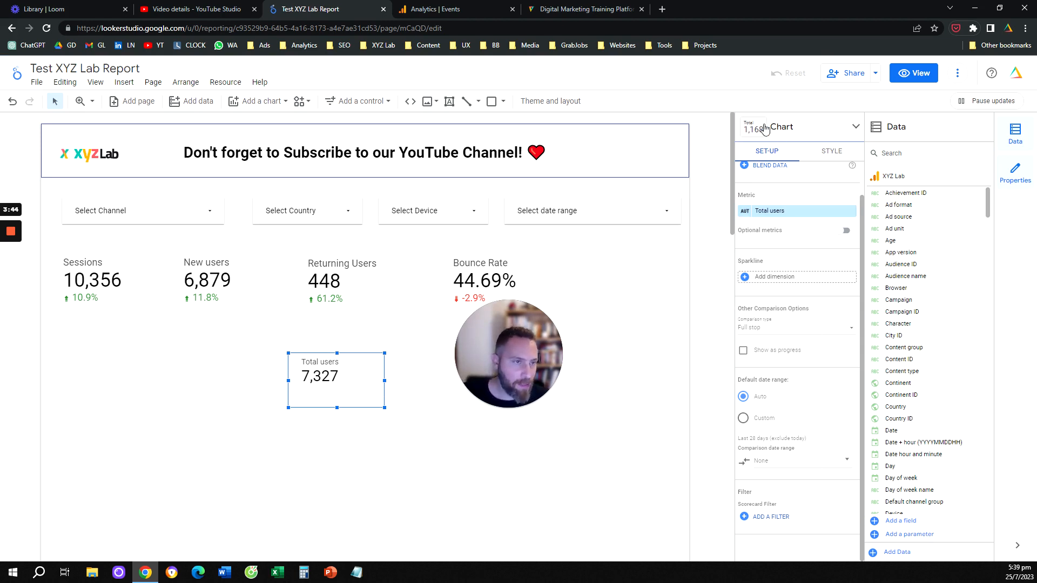
click(780, 524)
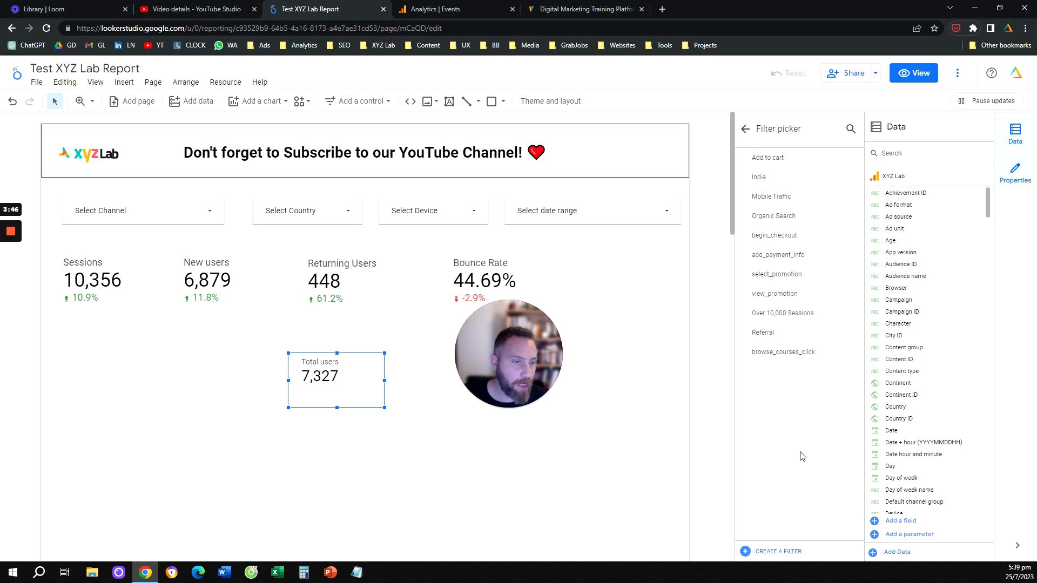
click(782, 354)
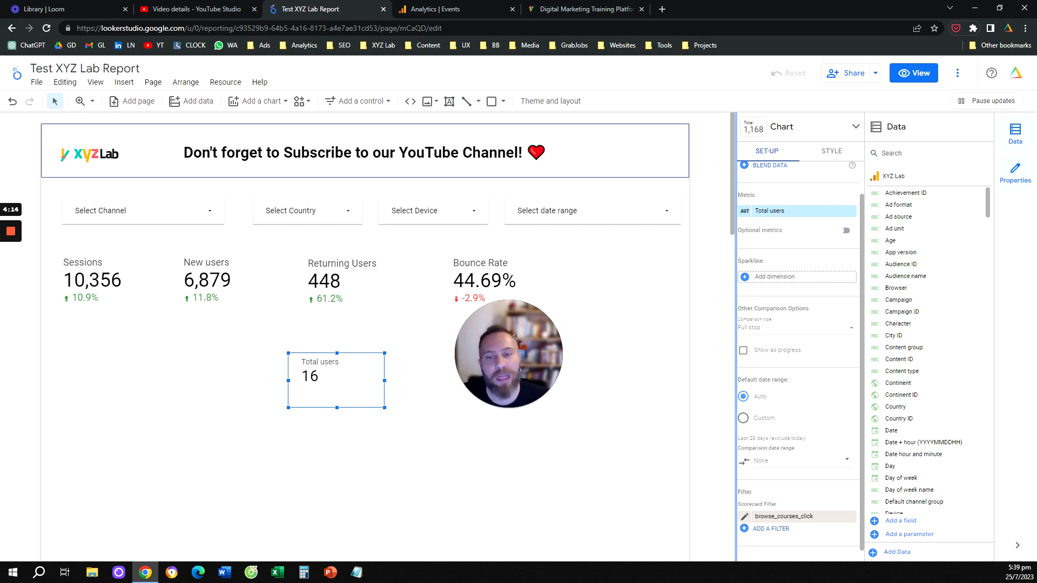
Step: Delete the scorecard and insert a column chart in the empty area below the Sessions and New users scorecards
key(Delete)
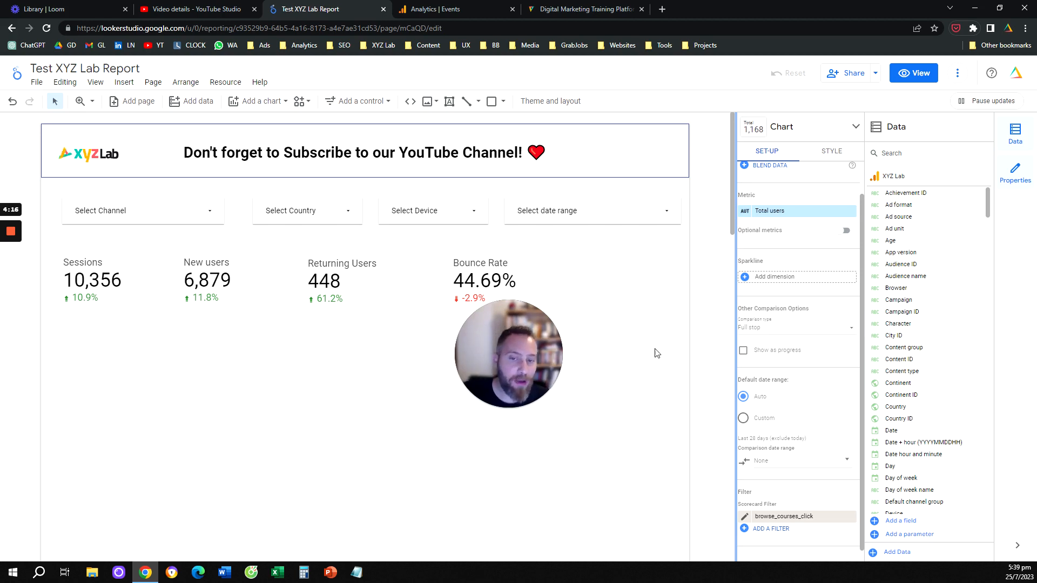
click(124, 82)
click(152, 112)
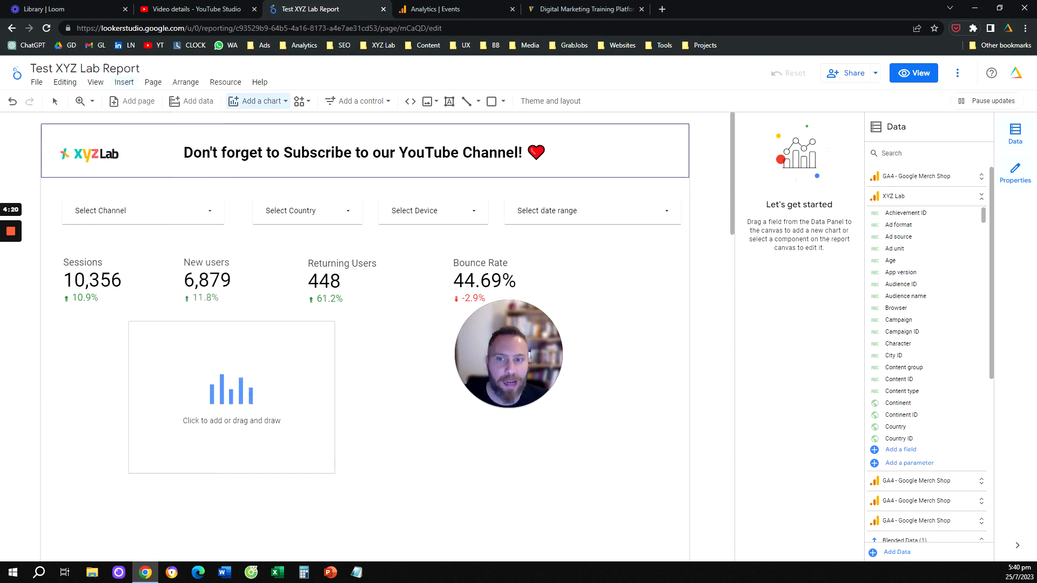
click(66, 354)
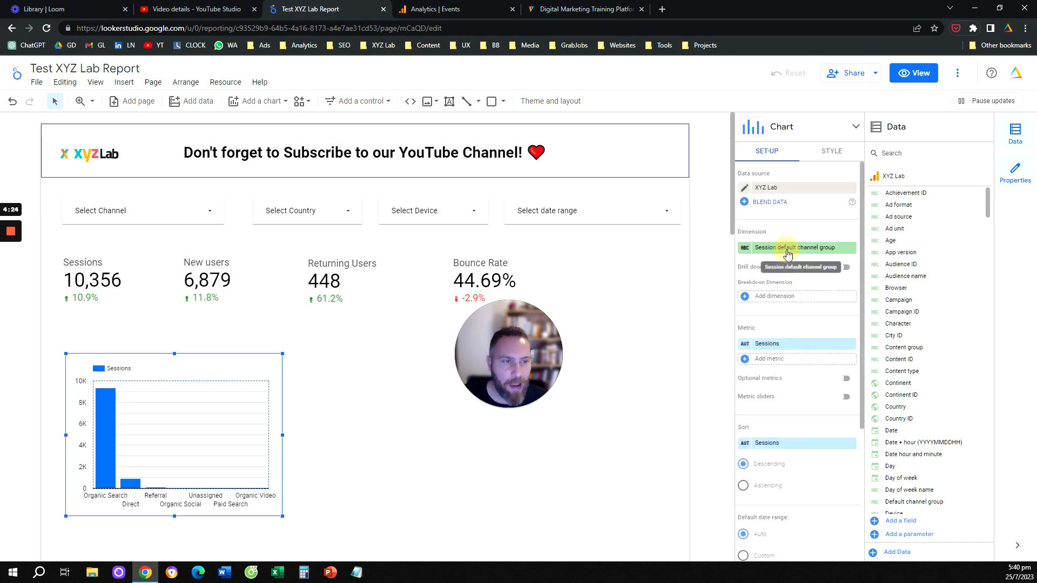
Step: Set the column chart's dimension to Month and sort it by Month in ascending order
click(787, 248)
text(month)
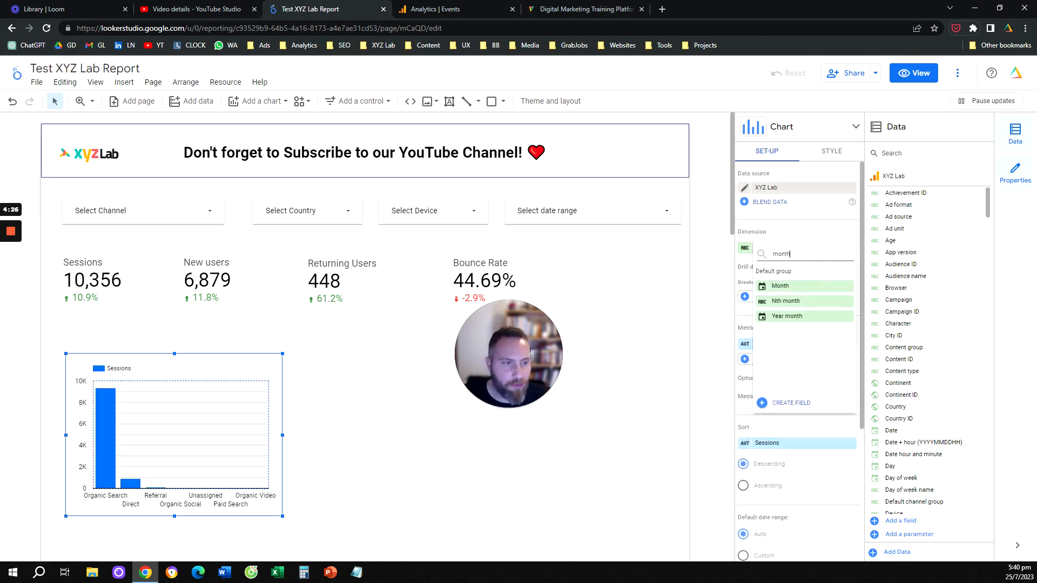
click(778, 287)
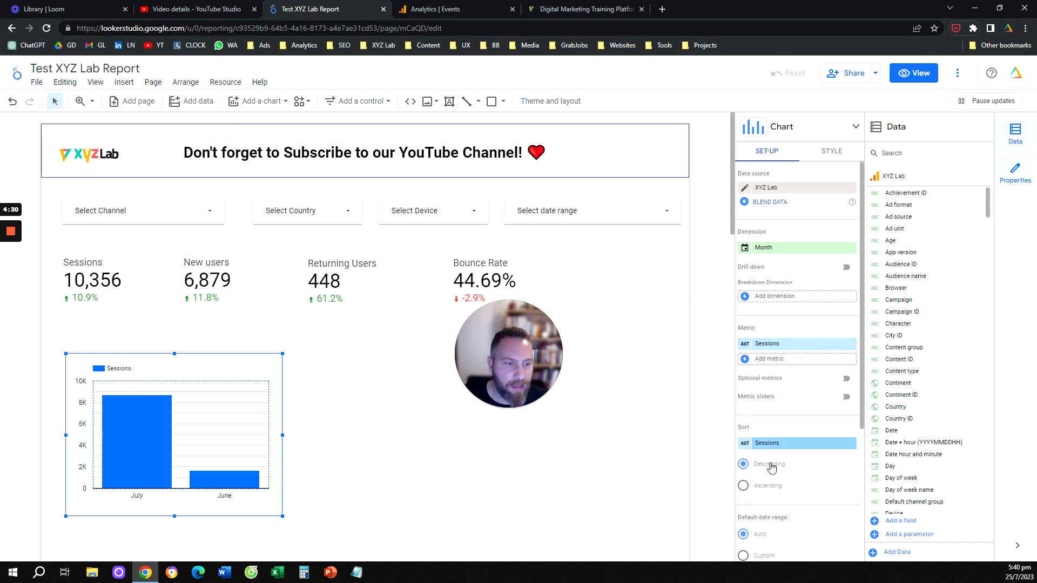
click(778, 443)
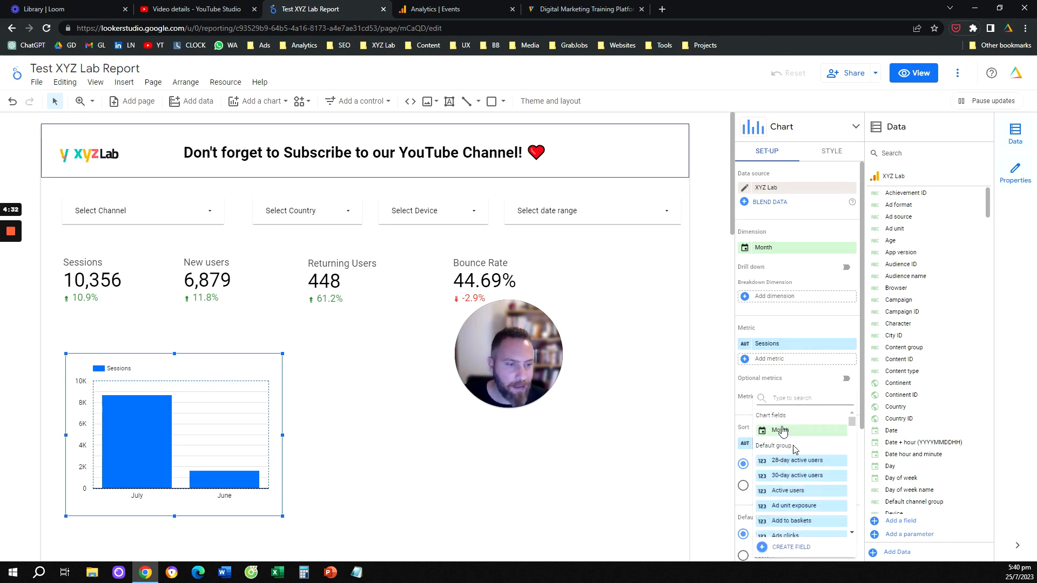
click(778, 428)
click(769, 486)
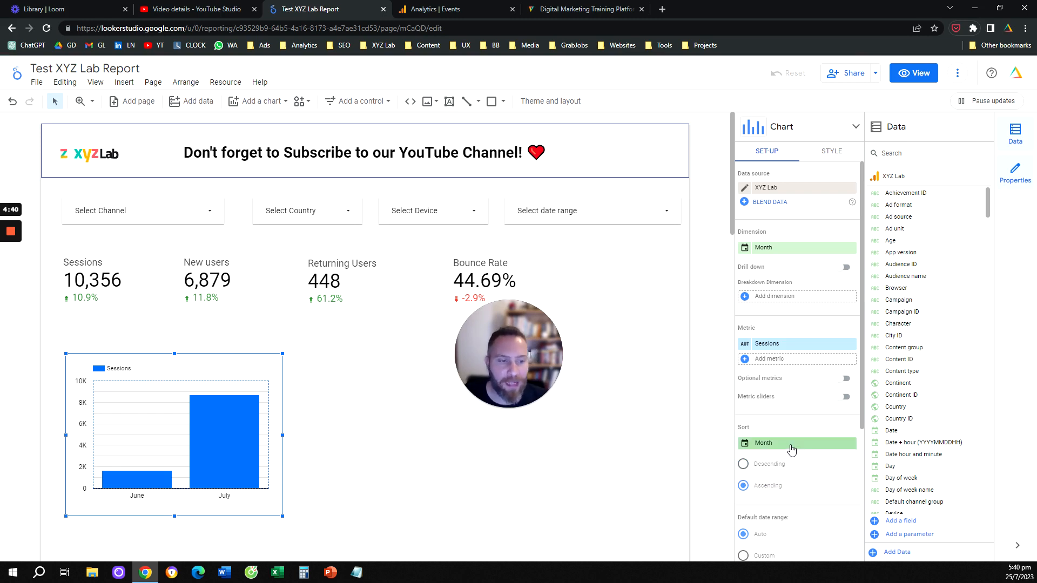
Step: Apply the existing browse_courses_click filter to the column chart, check its Event name condition, and save it
scroll(792, 451, down, 3)
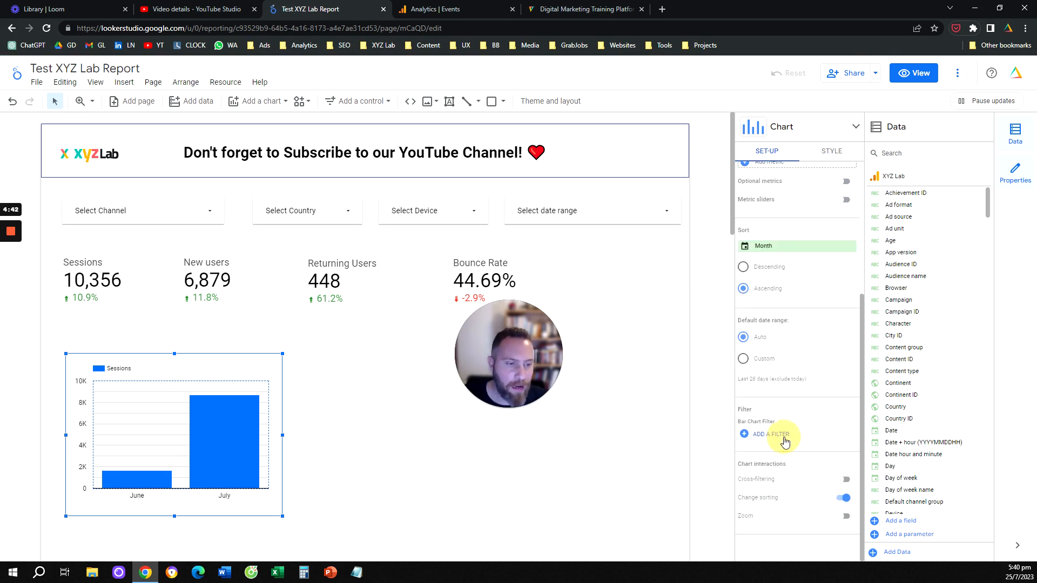
click(783, 435)
click(789, 357)
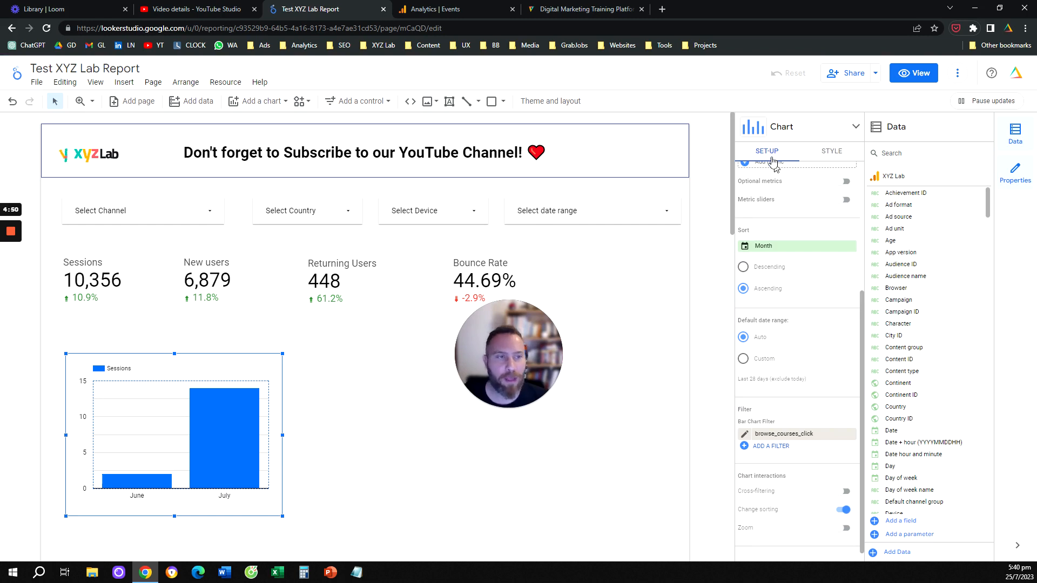
click(746, 436)
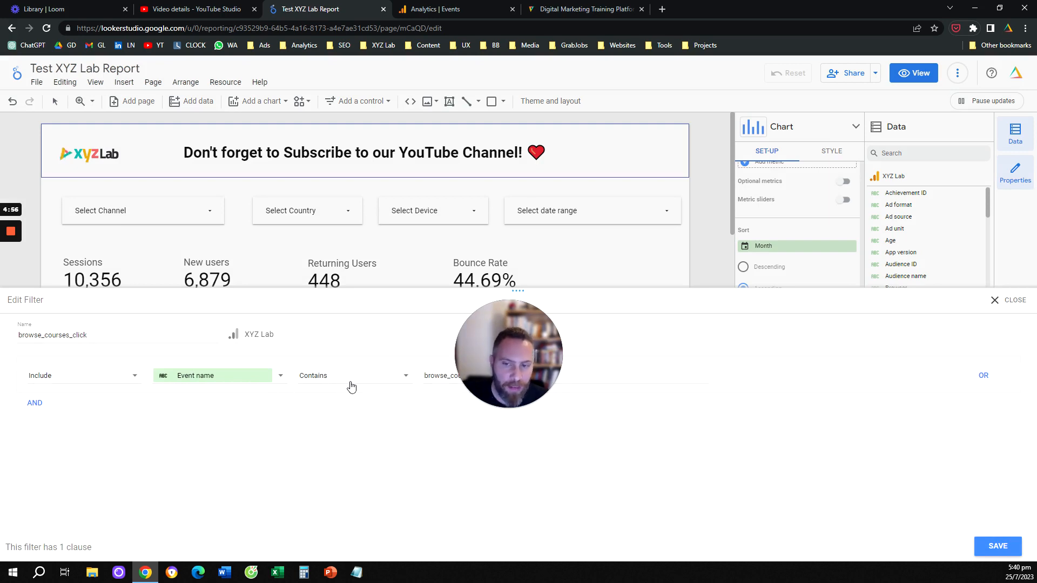
click(998, 546)
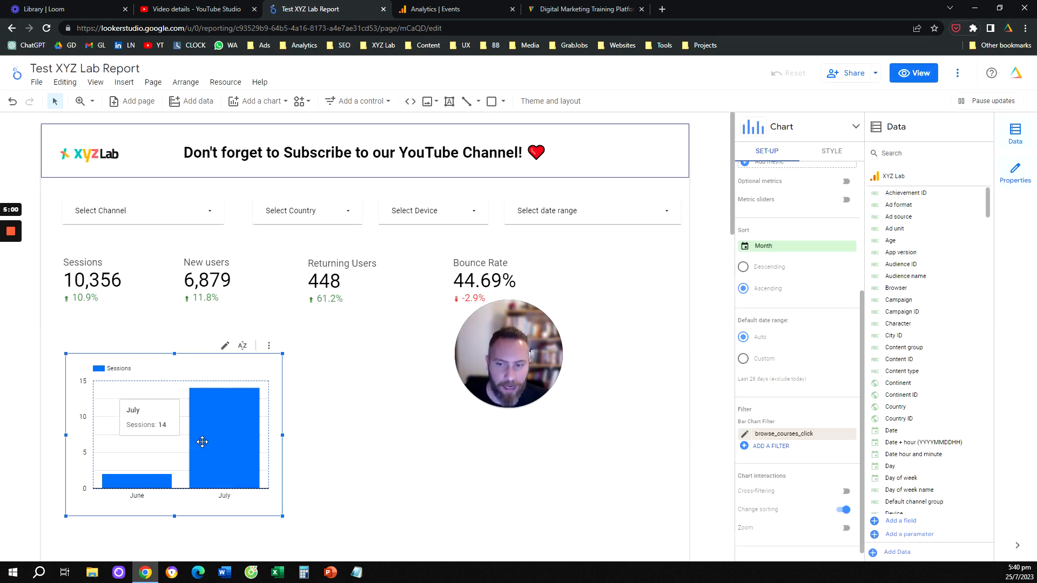
Step: Replace the column chart's Sessions metric with Event count
scroll(793, 419, up, 2)
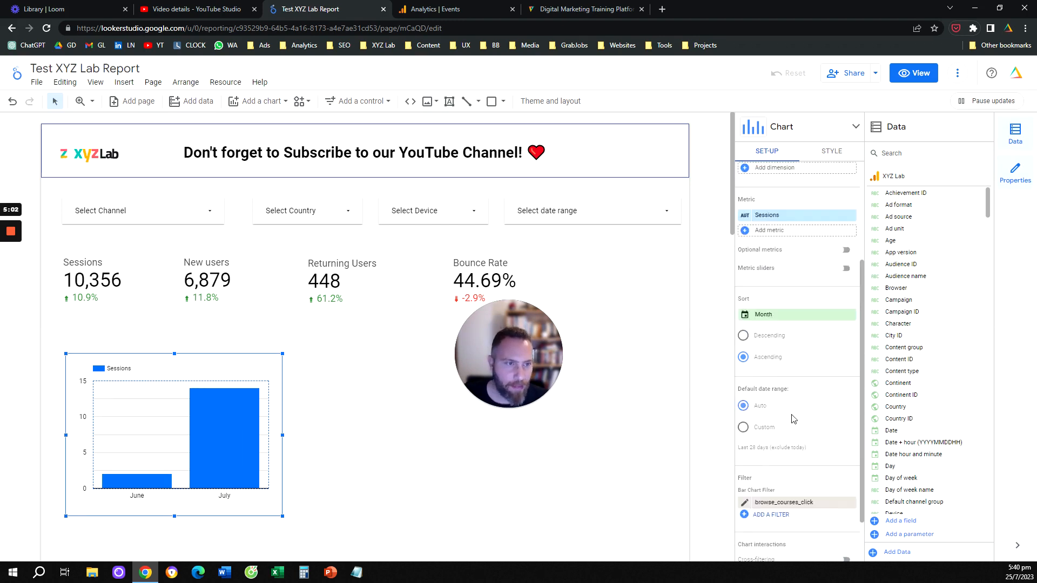
scroll(793, 419, up, 3)
click(792, 347)
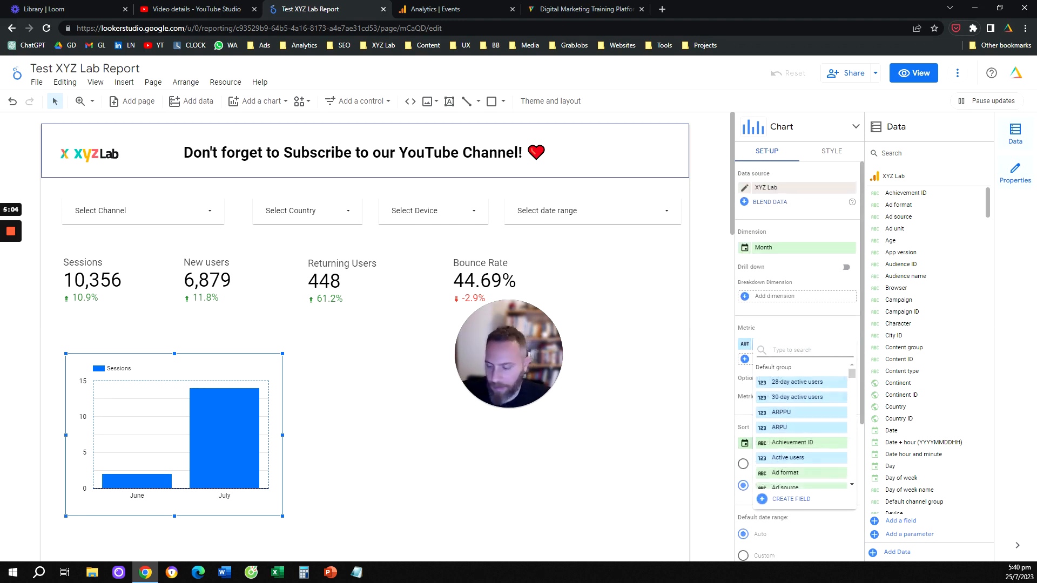
text(event)
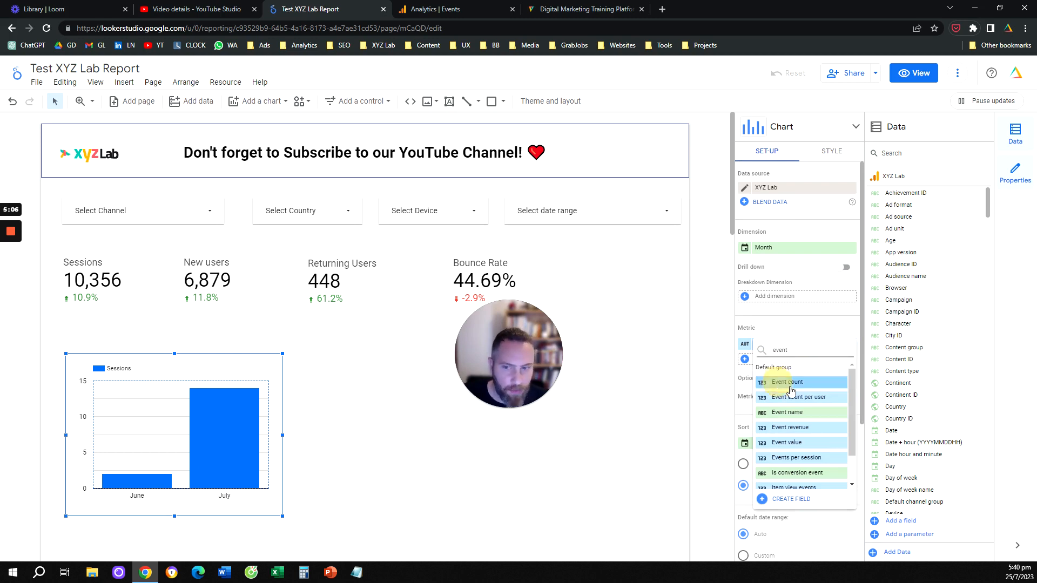
click(789, 387)
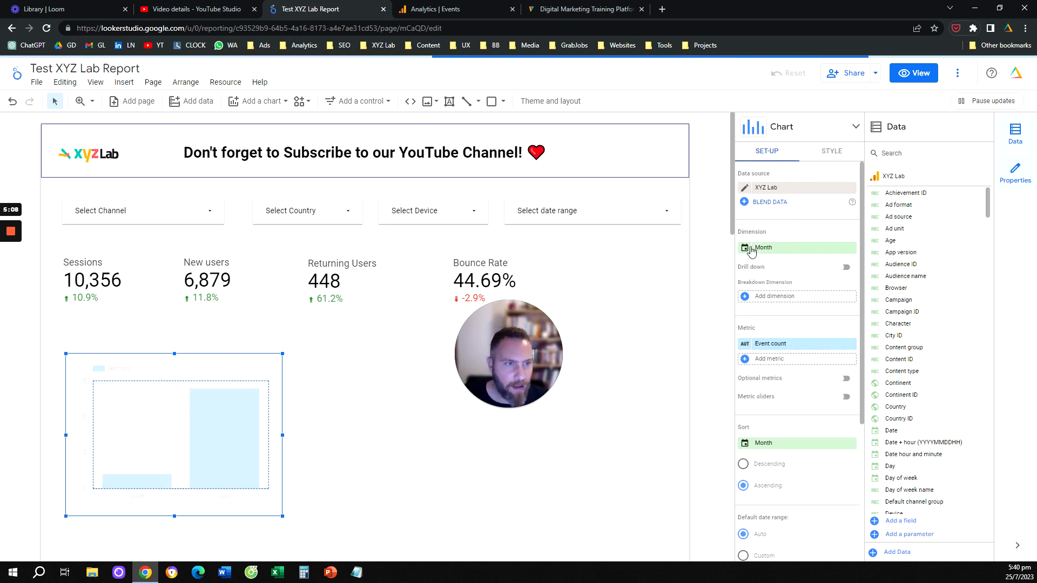
Step: Show data labels on the column chart and inspect the June and July bars
click(832, 152)
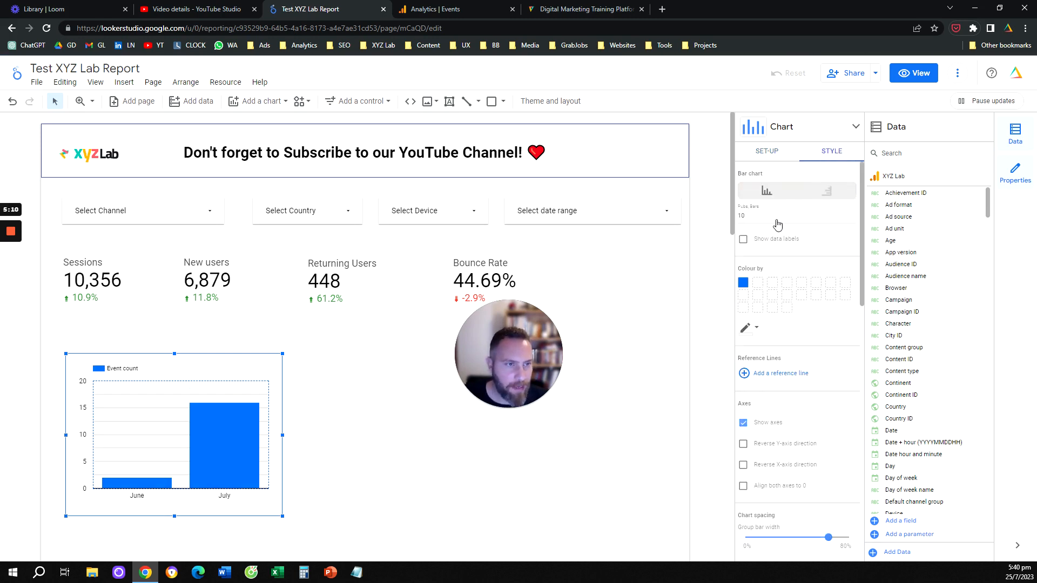
click(743, 239)
click(777, 151)
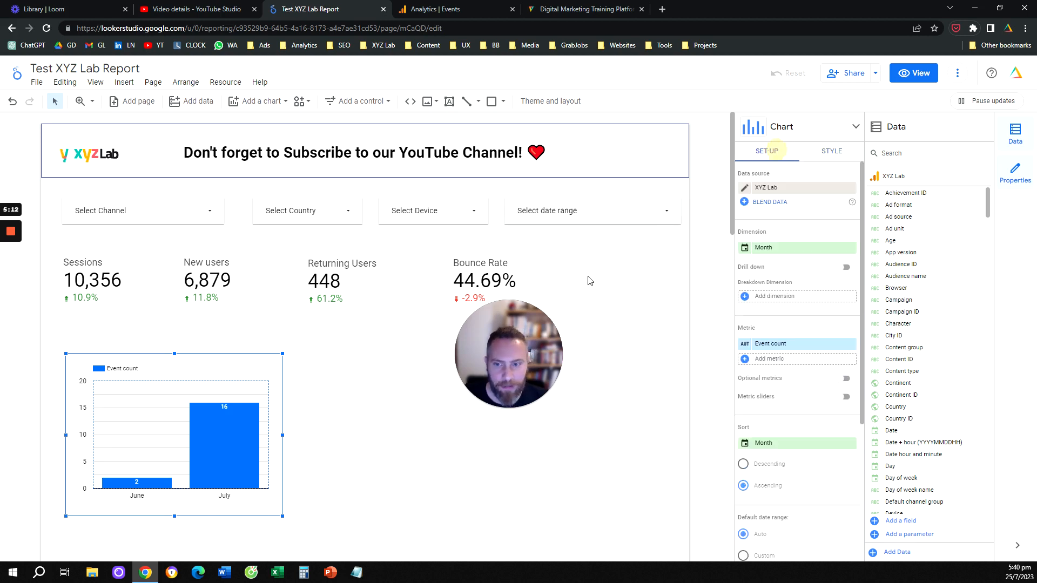
mouse_move(158, 479)
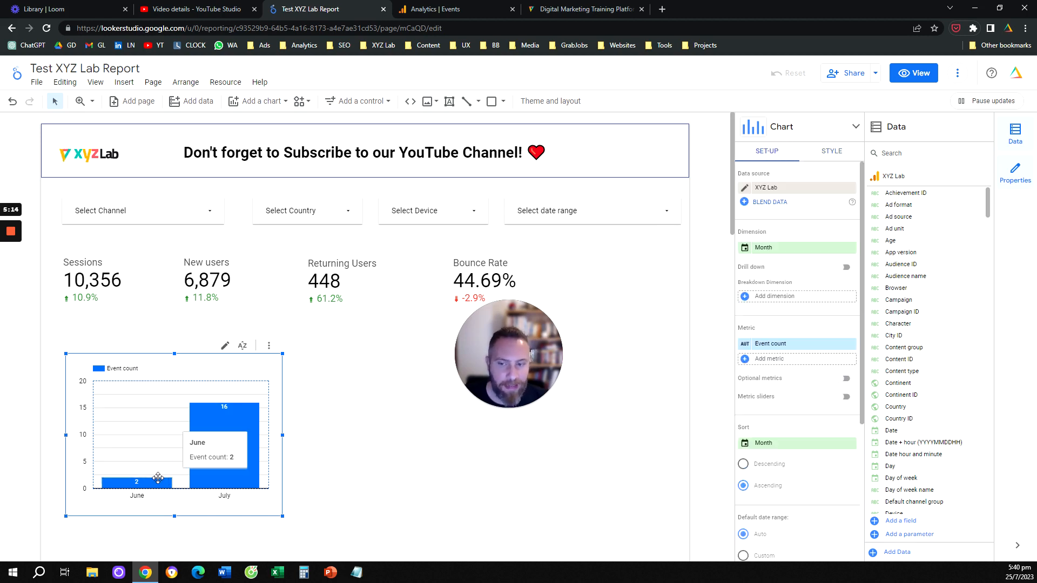
mouse_move(228, 440)
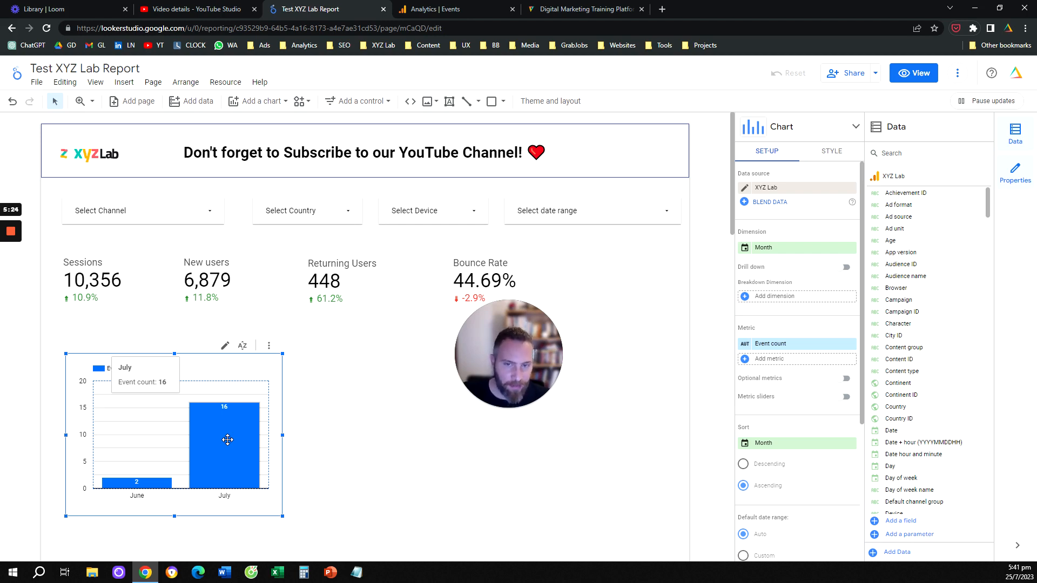
Step: Change the column chart's metric to Total users
click(775, 344)
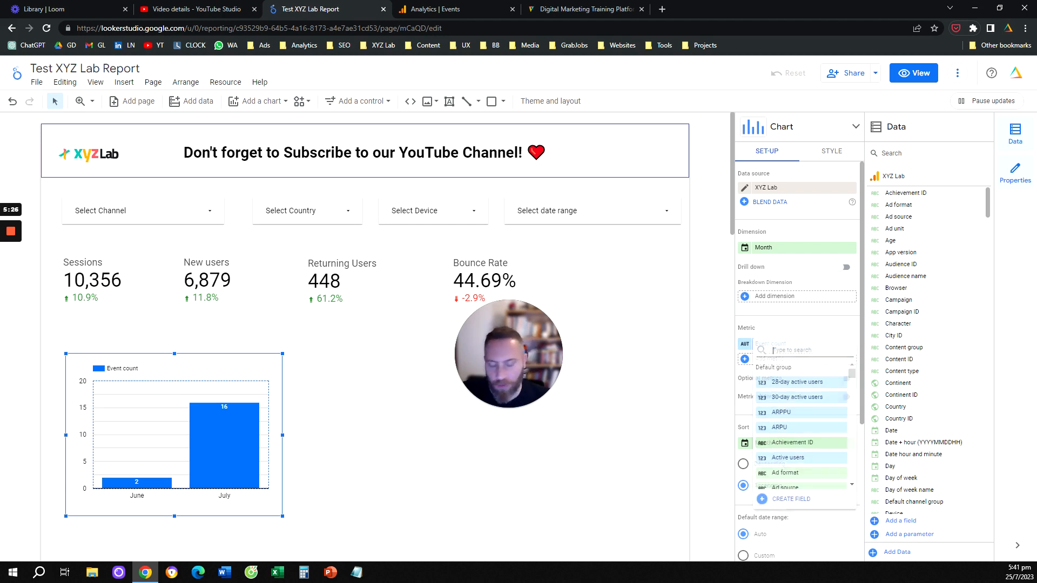
text(to)
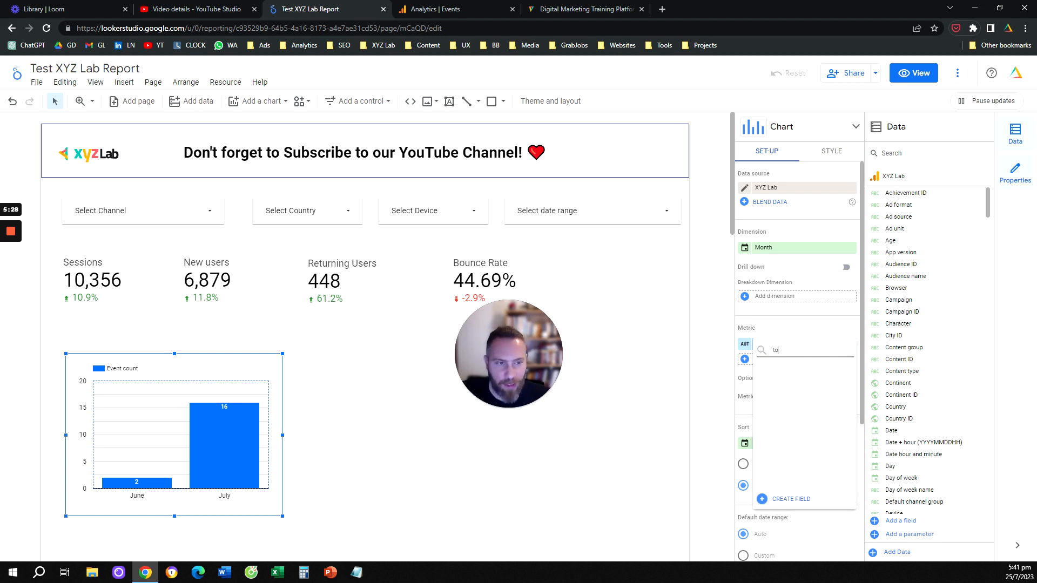
text(tal)
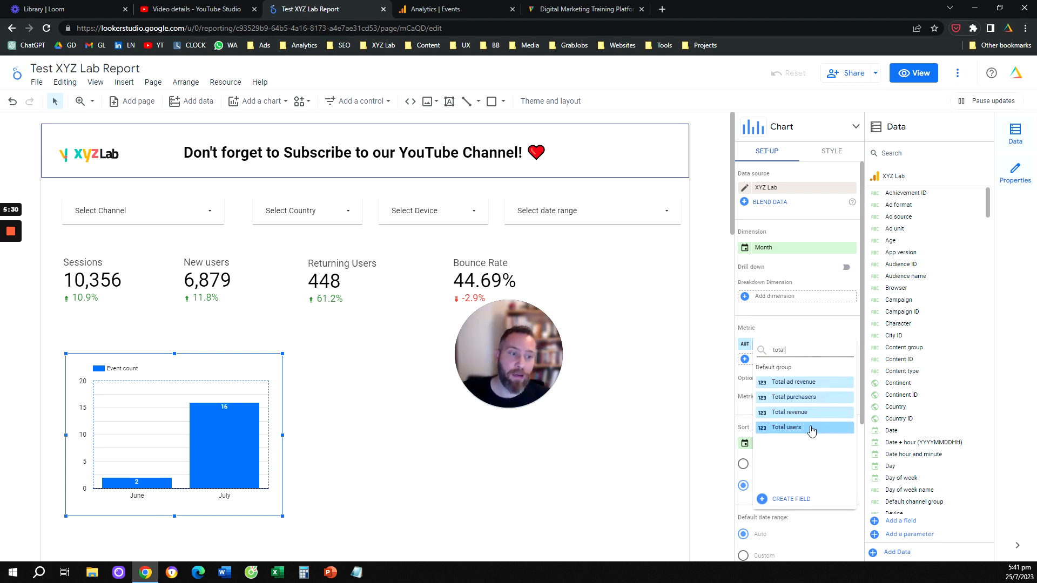
click(809, 429)
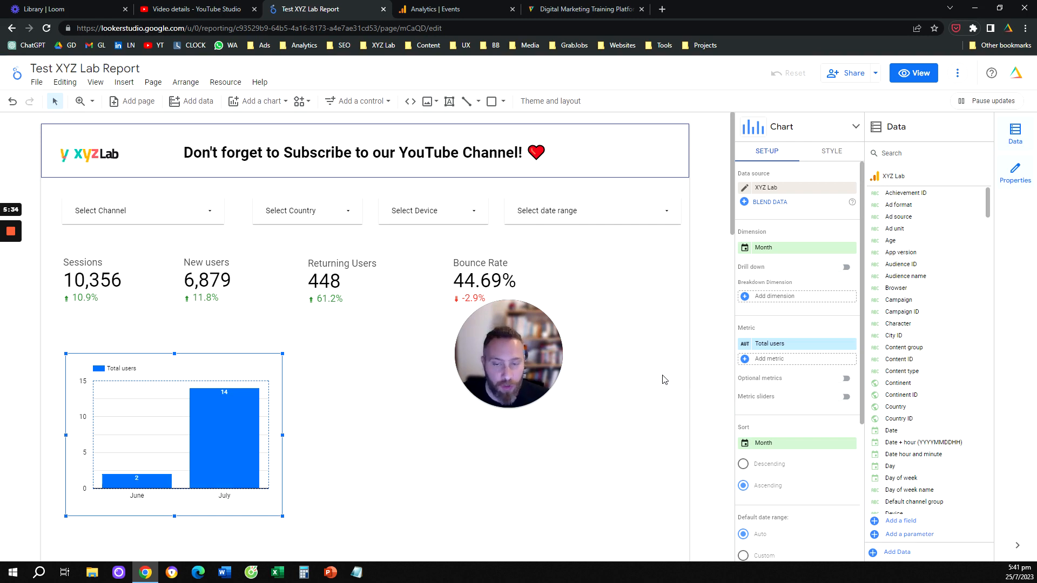
Step: Review the column chart's metric, sort and filter settings, and delete the chart from the report
scroll(810, 372, down, 4)
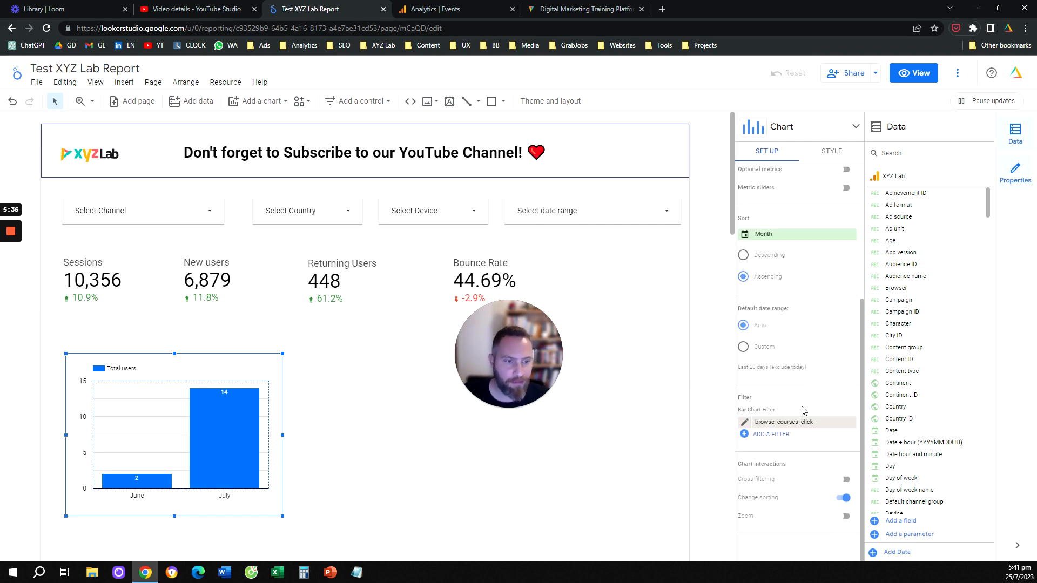
scroll(800, 416, up, 4)
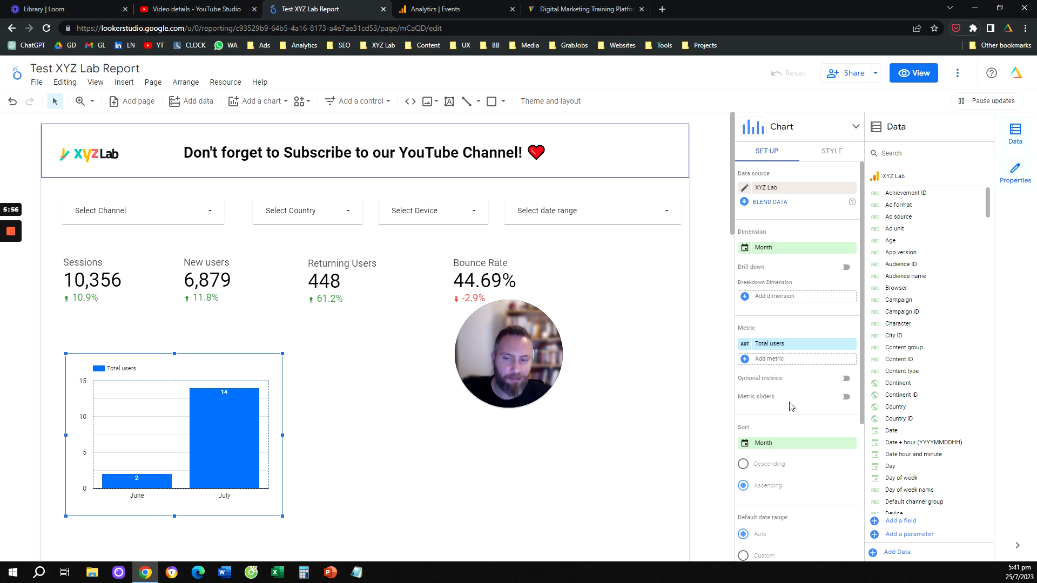
scroll(791, 407, down, 4)
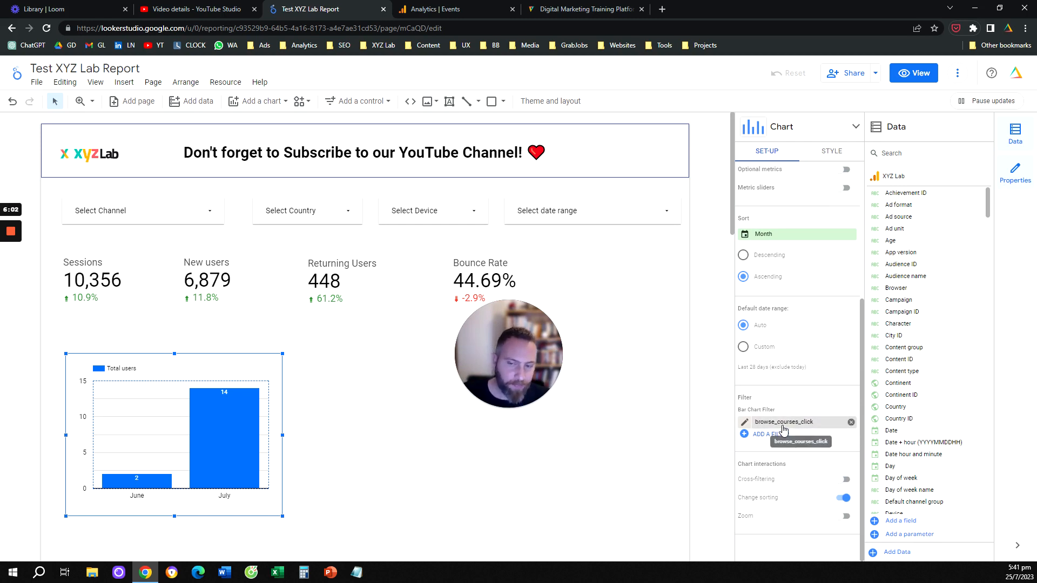
scroll(785, 429, up, 4)
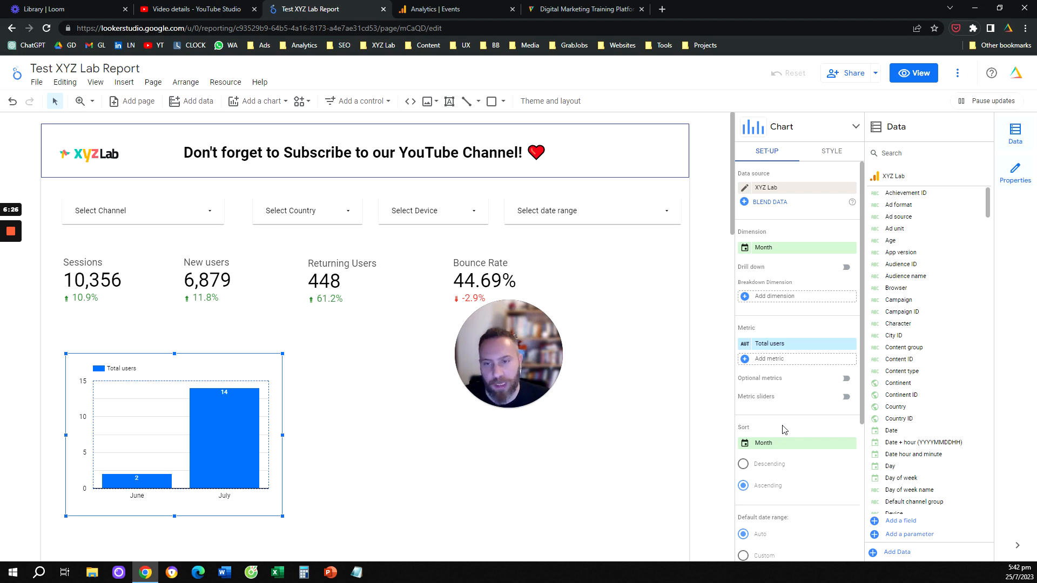
key(Delete)
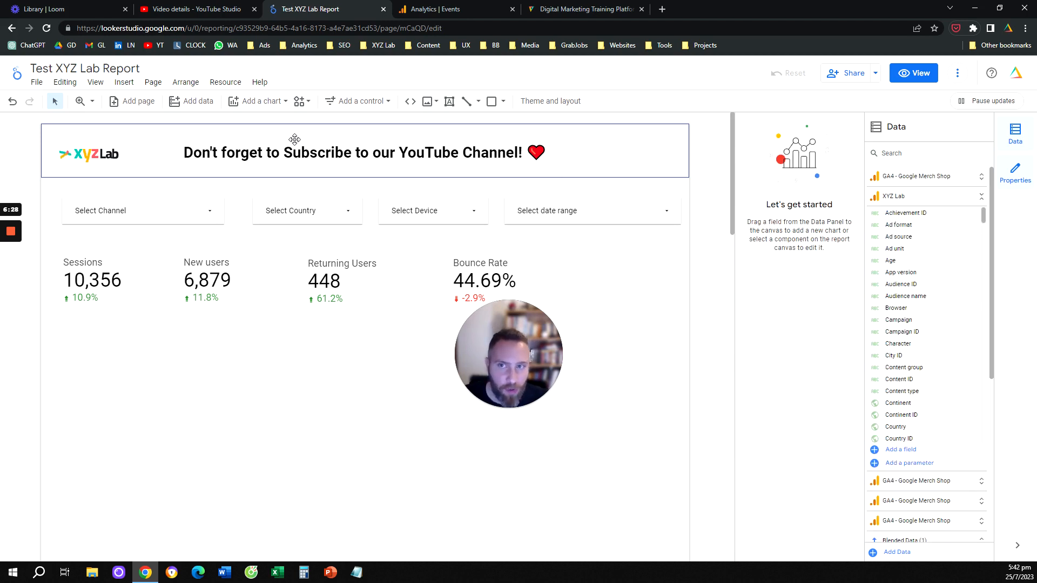
Step: Insert a scorecard in the empty area below the existing Sessions, New users and Returning Users scorecards
click(129, 82)
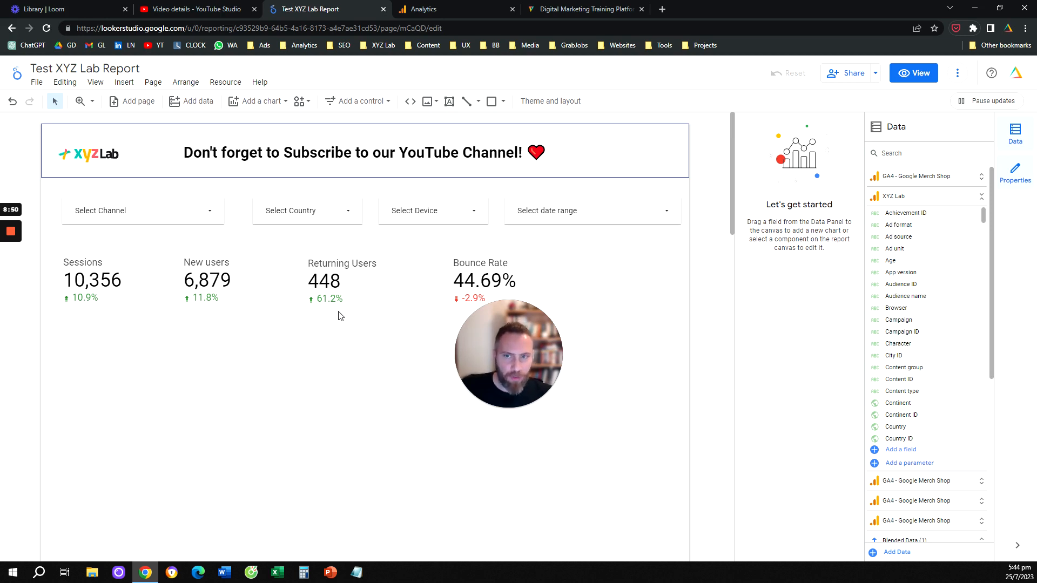
click(124, 82)
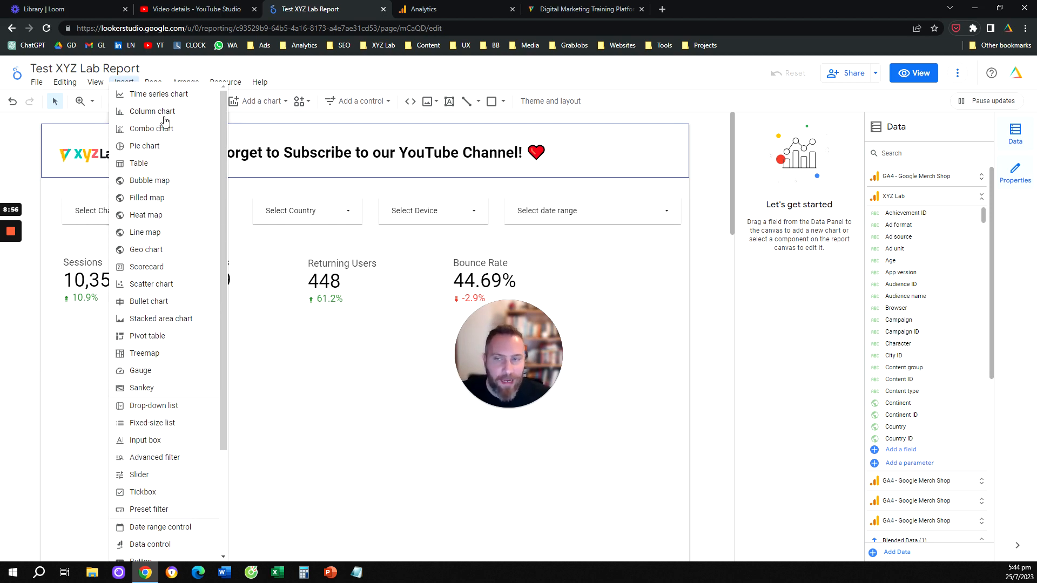
click(175, 267)
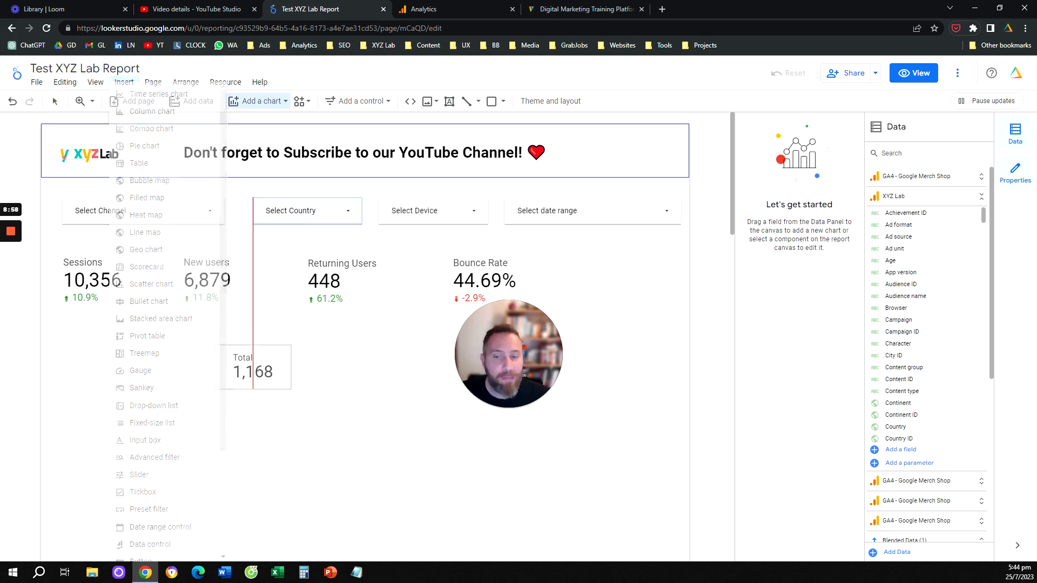
click(213, 346)
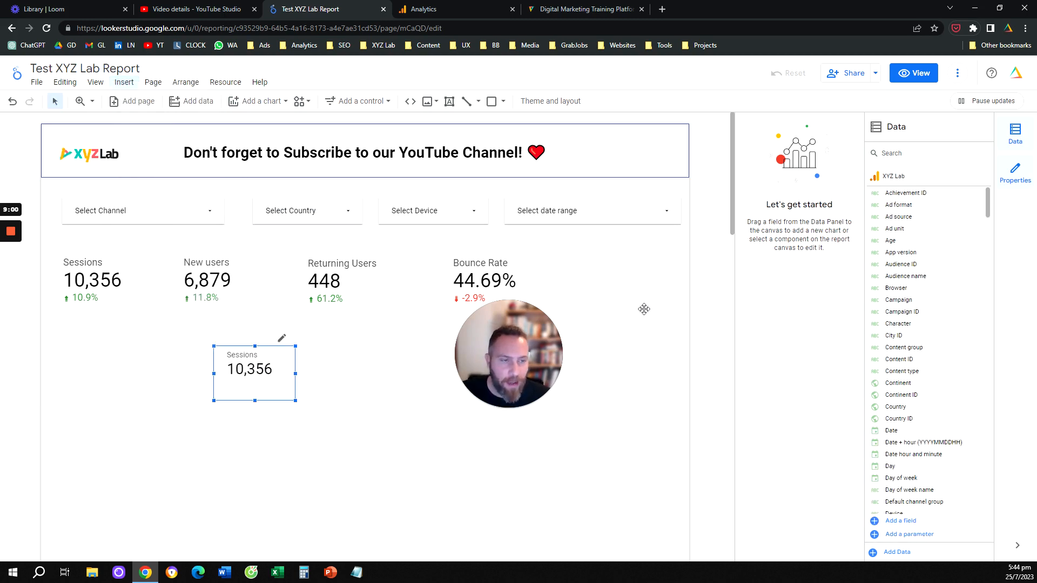
Step: Replace the new scorecard's Sessions metric with Conversions
click(794, 247)
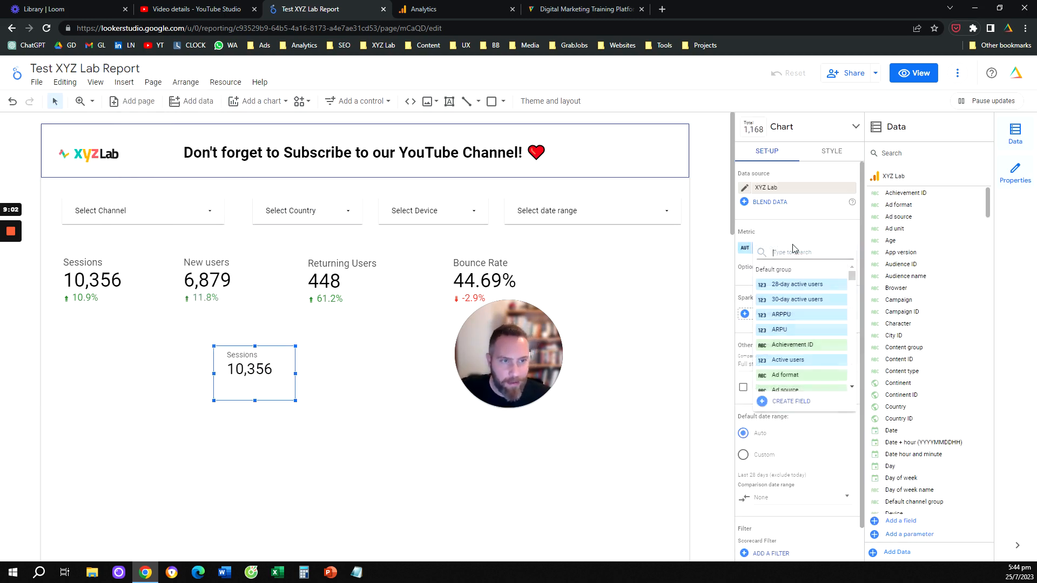
text(Conversions)
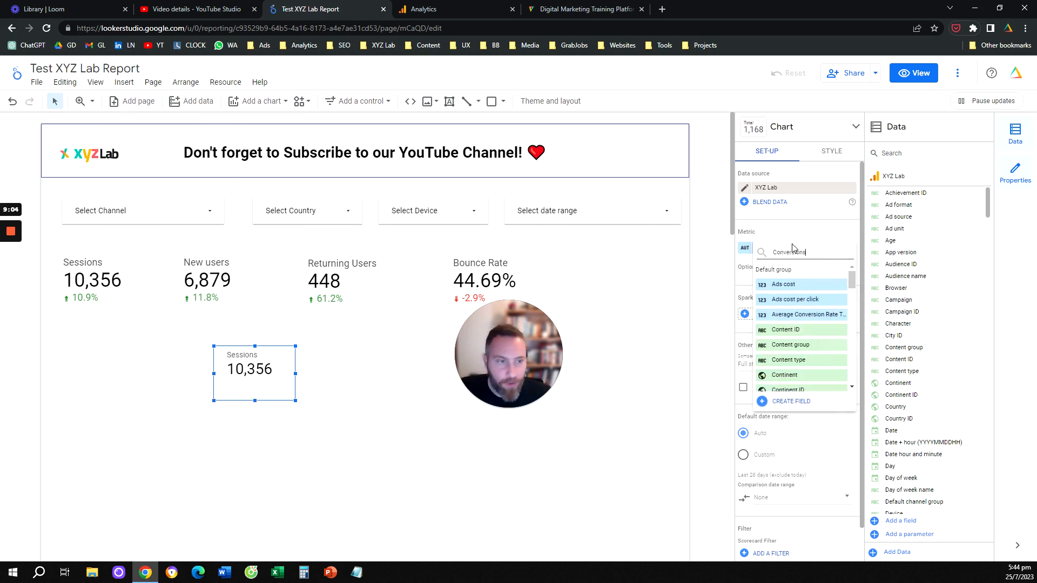
click(793, 278)
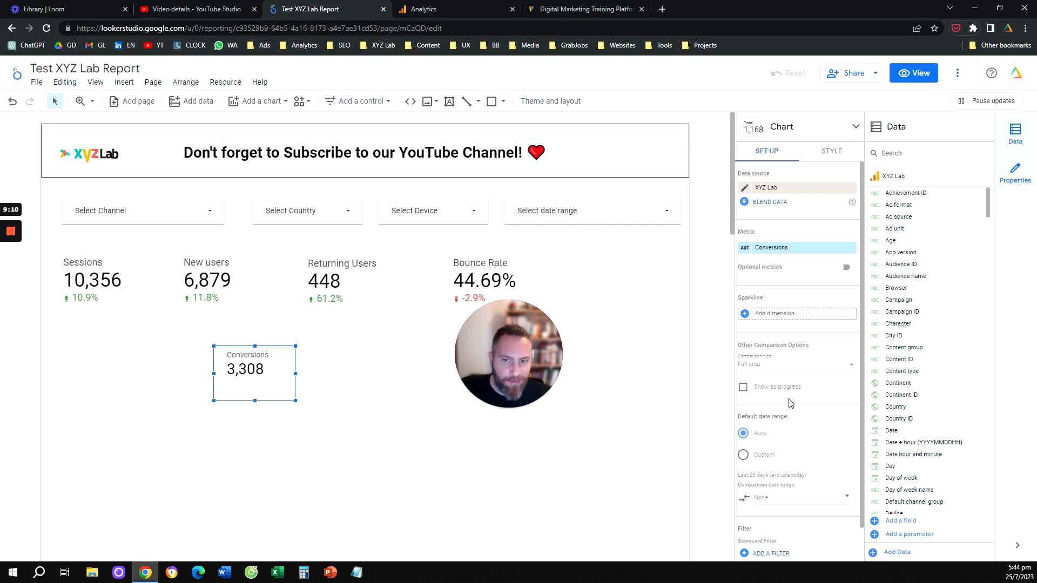
Step: Start a new filter for the Conversions scorecard with an Include clause on the Event name field
scroll(795, 432, down, 1)
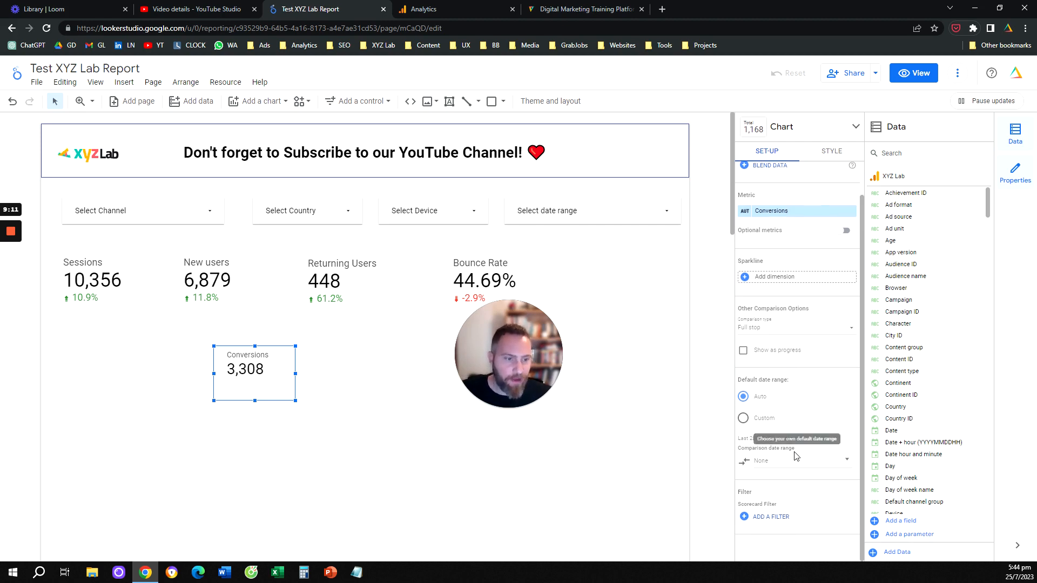
click(811, 520)
click(783, 552)
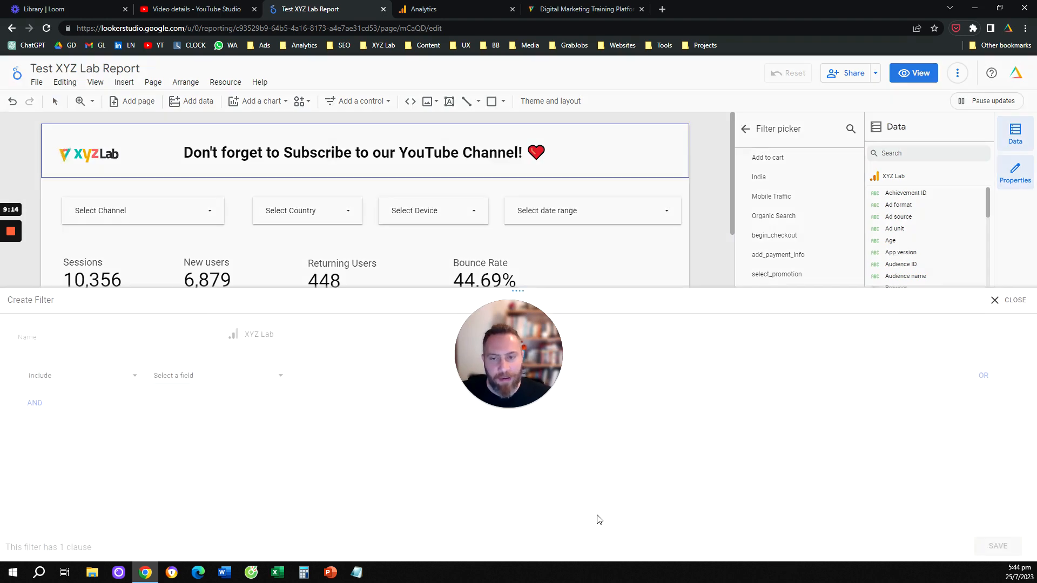
click(234, 376)
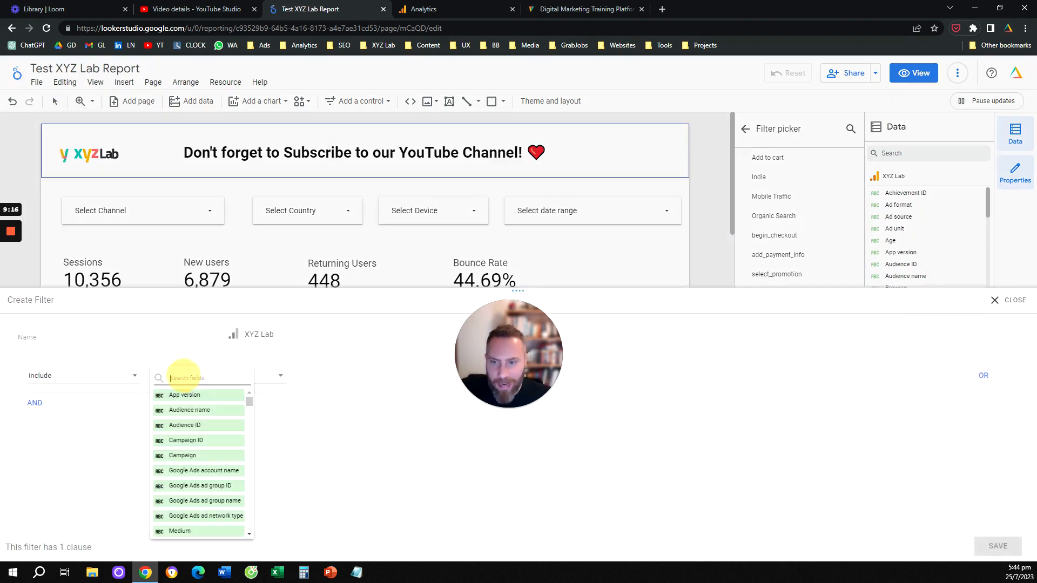
text(event)
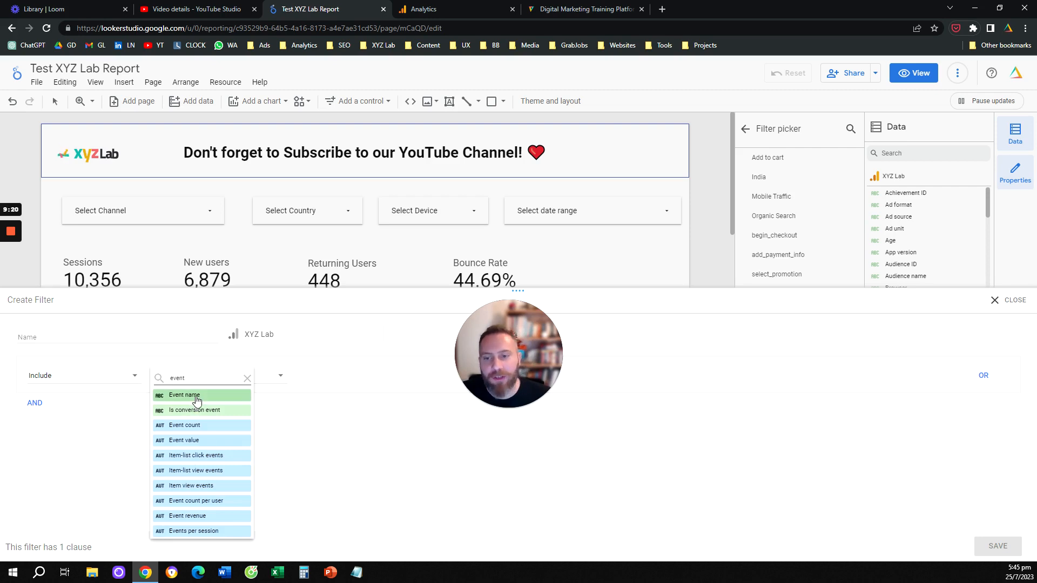
click(233, 396)
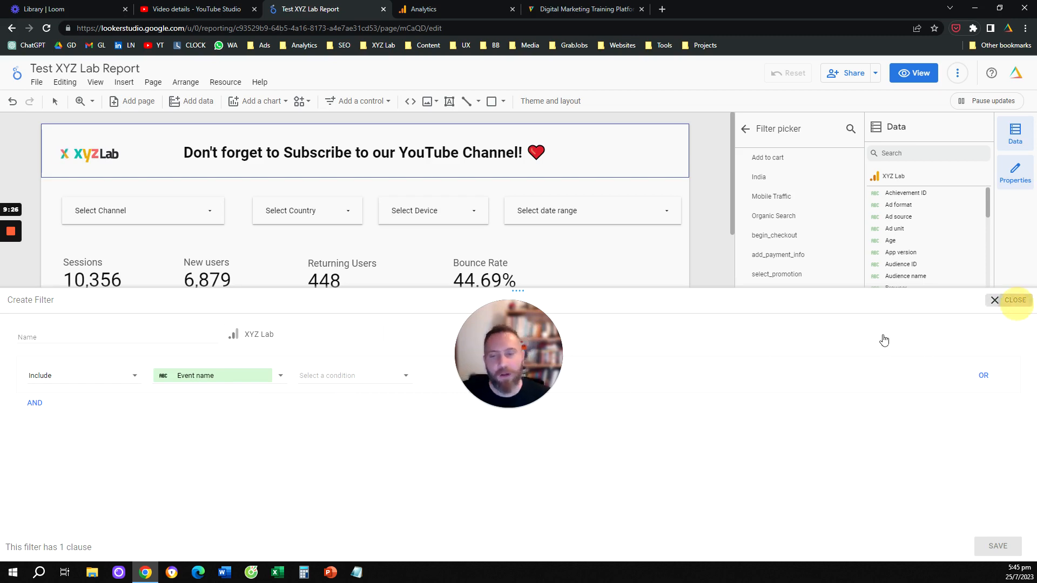
Step: Close the filter editor without saving and delete the Conversions scorecard from the report
click(1008, 300)
click(700, 330)
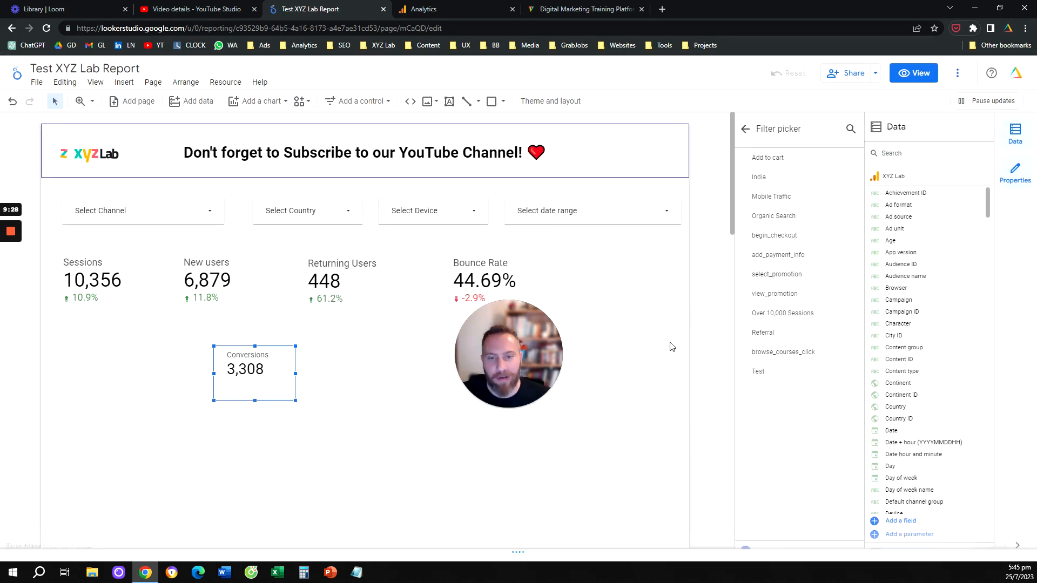
key(Delete)
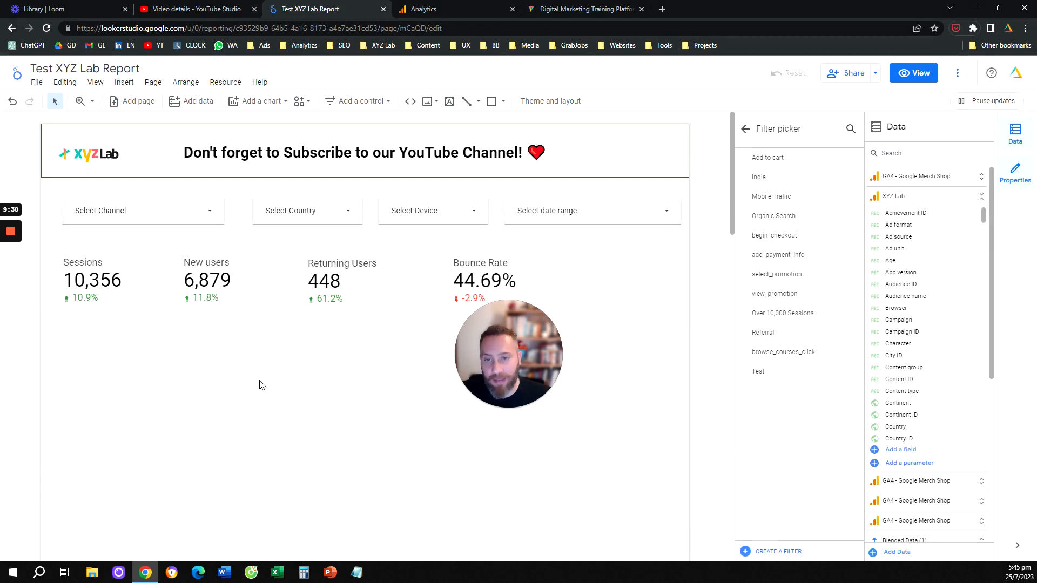